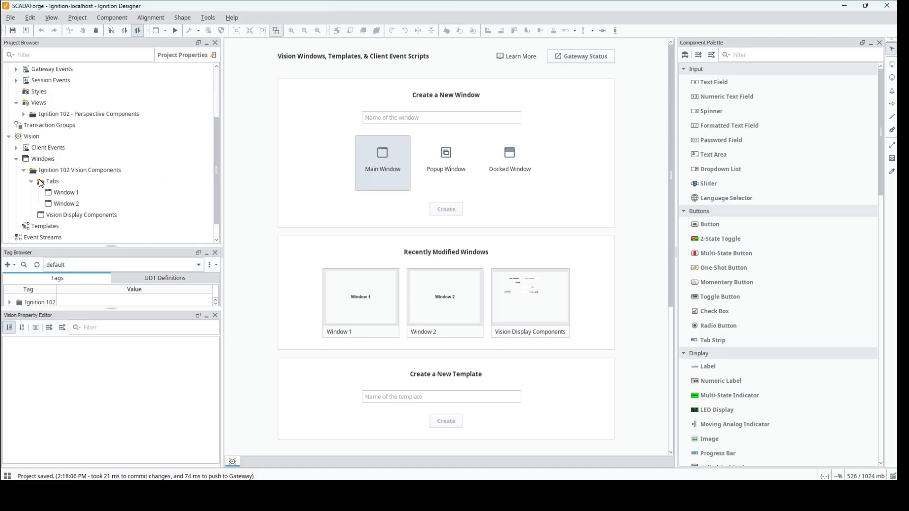
# Create a docked window named "Tabstrip Docked" in the Tabs folder, docked North with a size of 125 px
pyautogui.rightClick(52, 182)
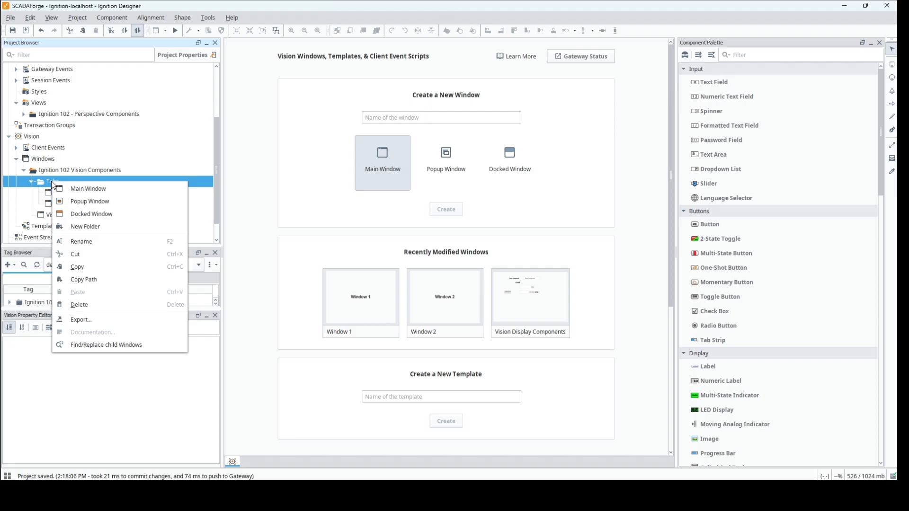
pyautogui.click(82, 214)
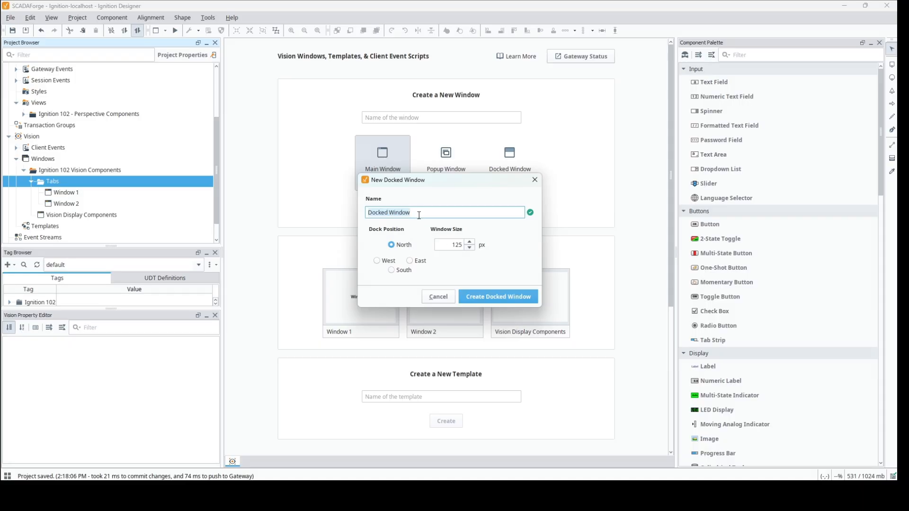
pyautogui.write('Tabstrip Docked')
pyautogui.click(496, 302)
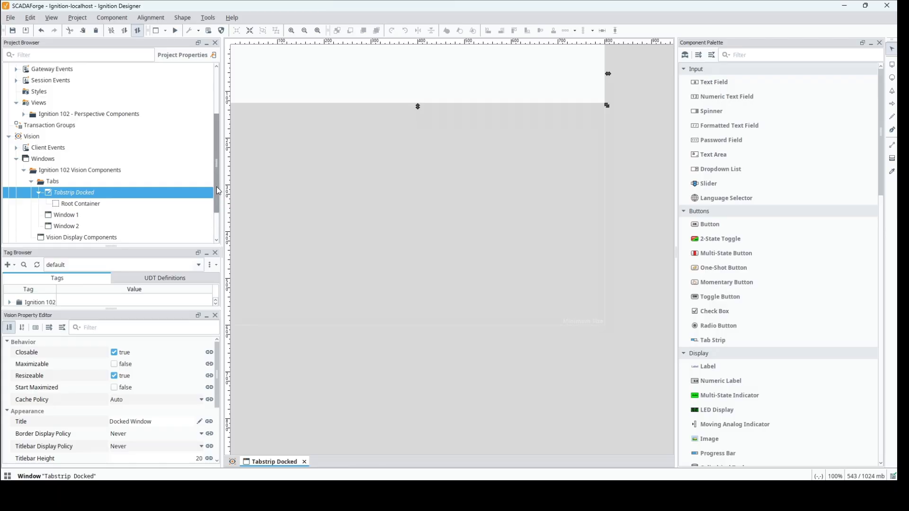
# Set the Tabstrip Docked and Vision Display Components windows to open on startup
pyautogui.moveTo(217, 187)
pyautogui.mouseDown()
pyautogui.moveTo(219, 206)
pyautogui.moveTo(214, 196)
pyautogui.mouseUp()
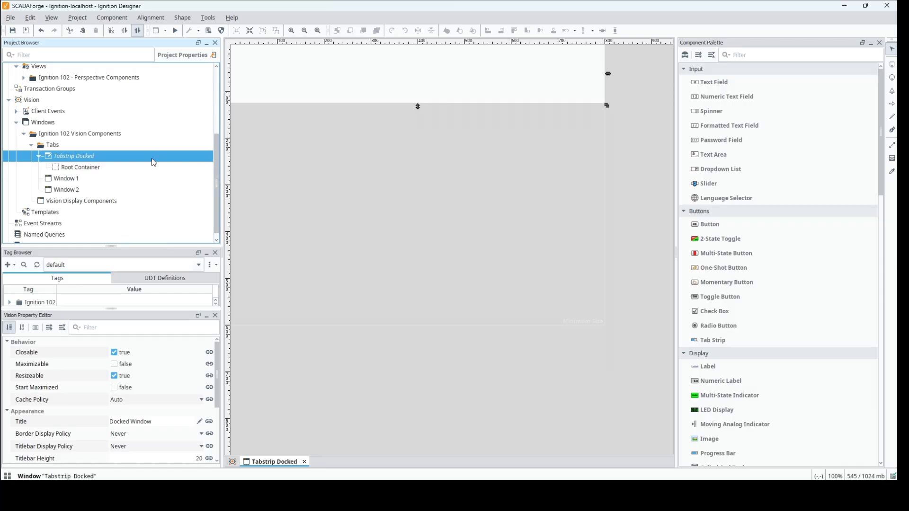
pyautogui.rightClick(84, 155)
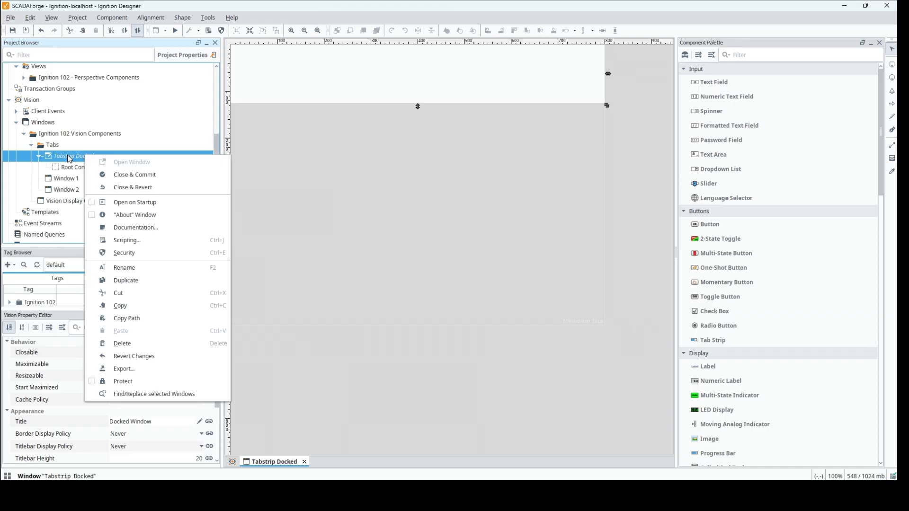
pyautogui.click(165, 202)
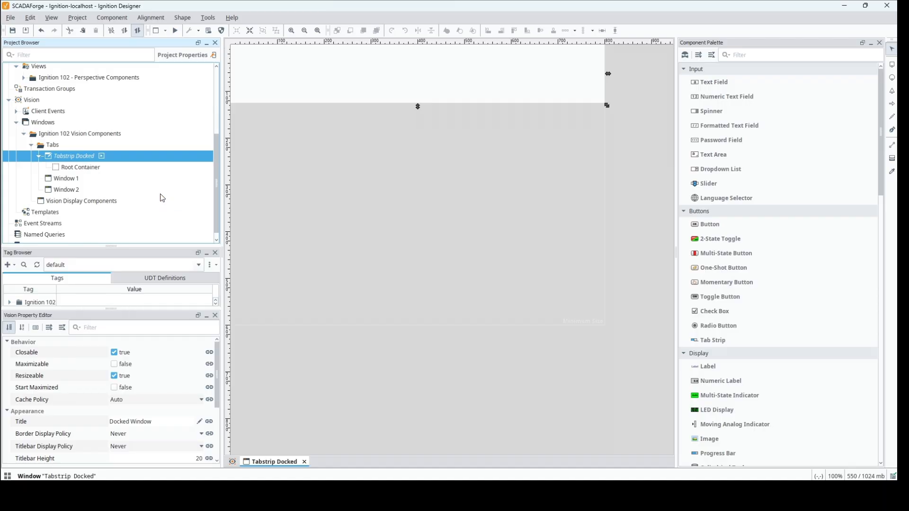
pyautogui.moveTo(103, 156)
pyautogui.moveTo(70, 181)
pyautogui.rightClick(106, 201)
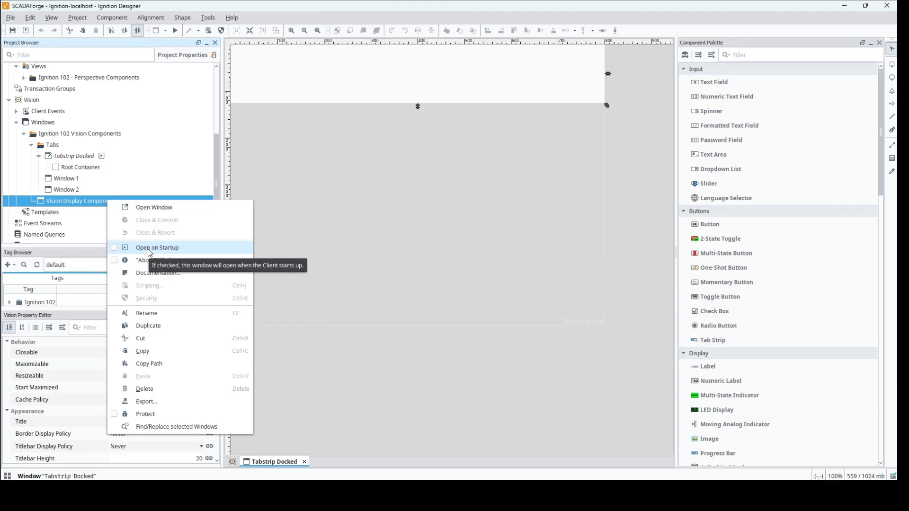
pyautogui.click(148, 249)
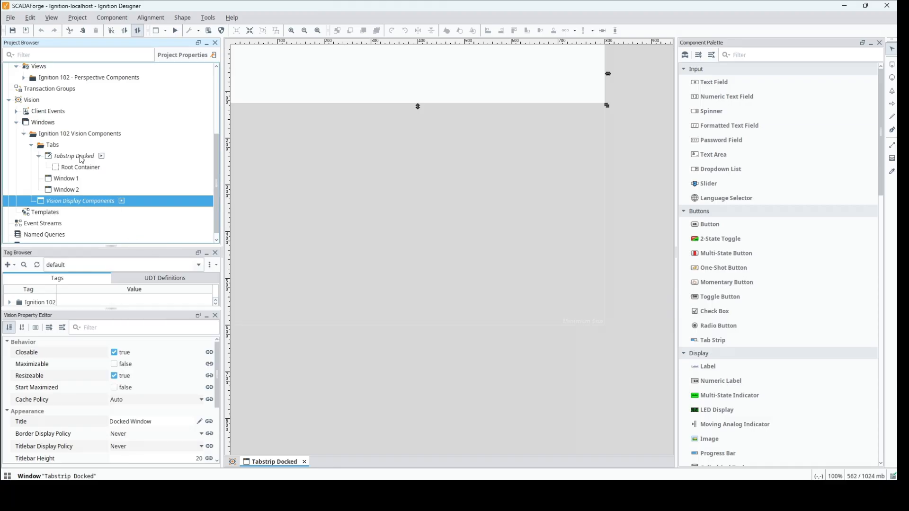
pyautogui.moveTo(87, 204)
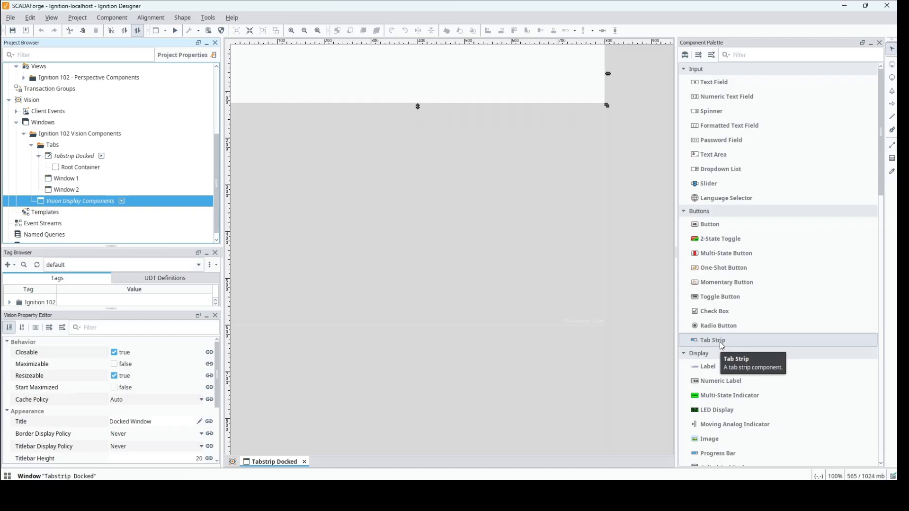
# Add a Tab Strip component to the docked window and stretch it from the upper-left corner to about 800 x 123
pyautogui.moveTo(719, 341); pyautogui.dragTo(283, 63)
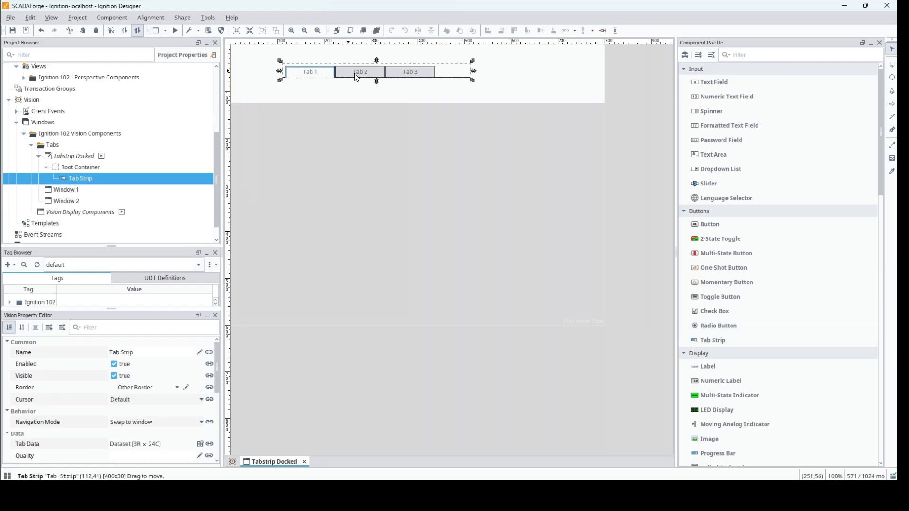
pyautogui.moveTo(357, 77); pyautogui.dragTo(330, 67)
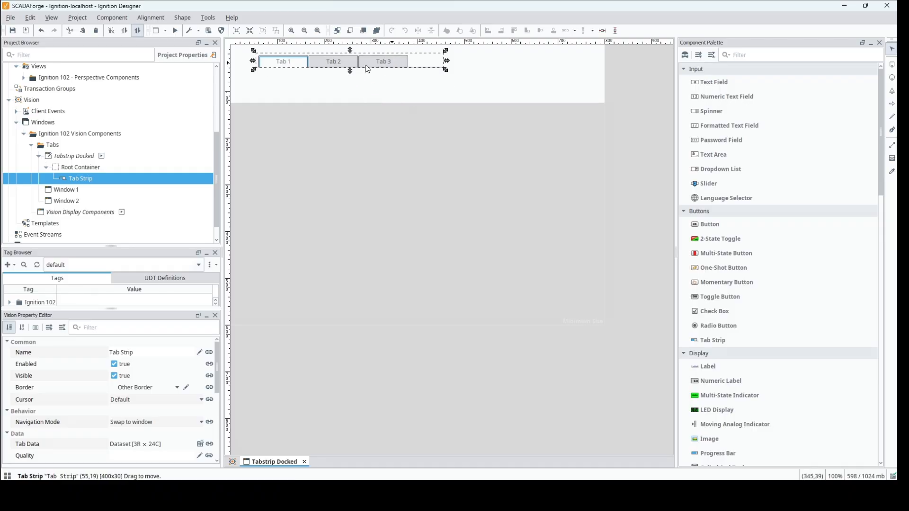
pyautogui.moveTo(370, 62); pyautogui.dragTo(330, 106)
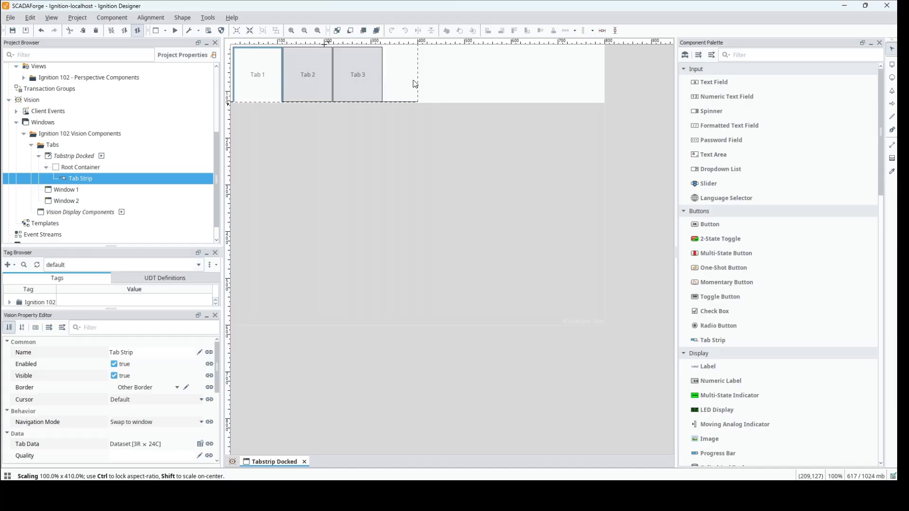
pyautogui.moveTo(418, 74); pyautogui.dragTo(643, 87)
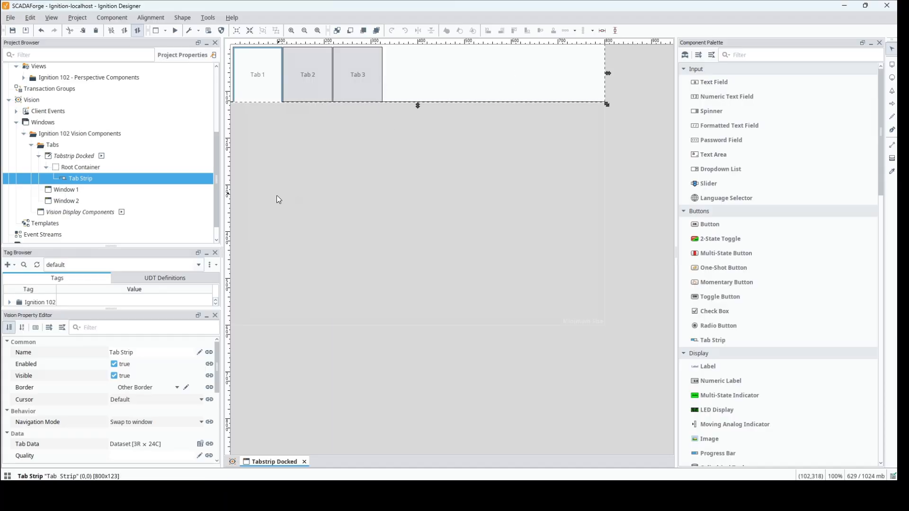
# Rename the tab strip component as btn_tabstrip
pyautogui.click(144, 355)
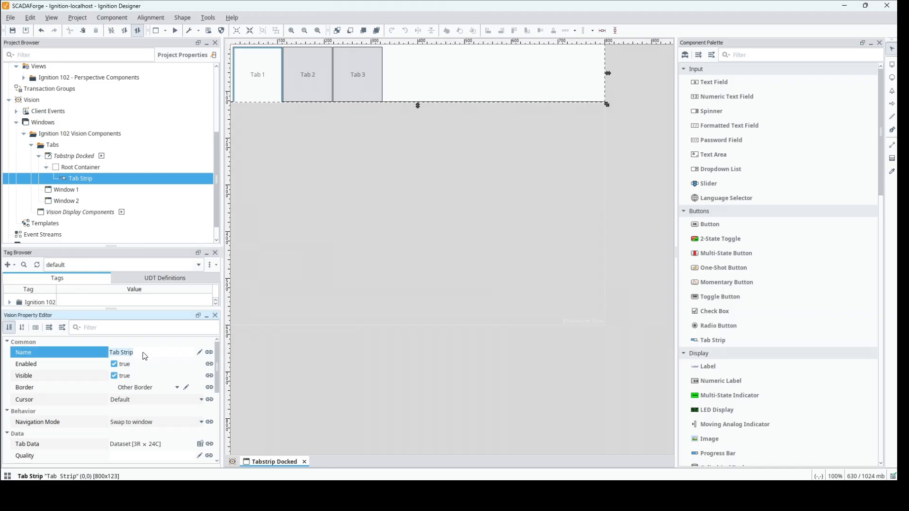
pyautogui.write('btn_tabstrip')
# Set the tab strip's navigation mode to Swap to window
pyautogui.moveTo(151, 247); pyautogui.dragTo(145, 84)
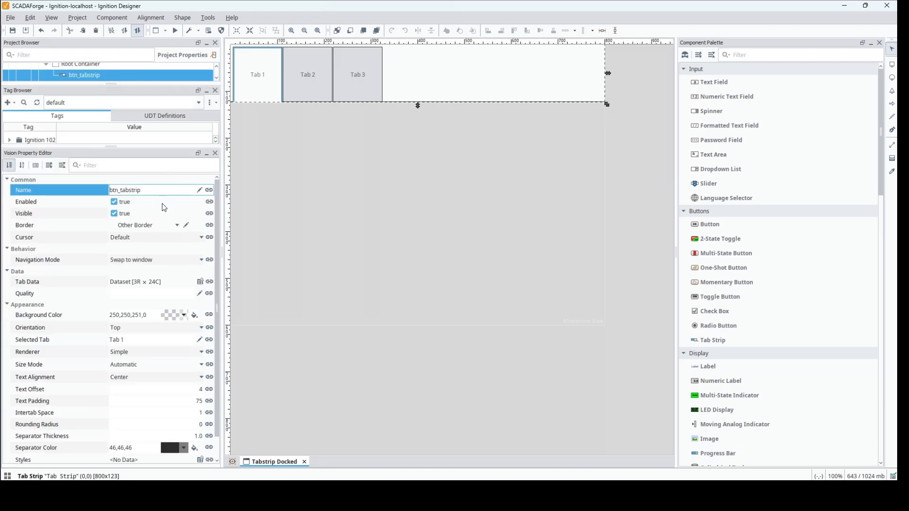
pyautogui.click(201, 261)
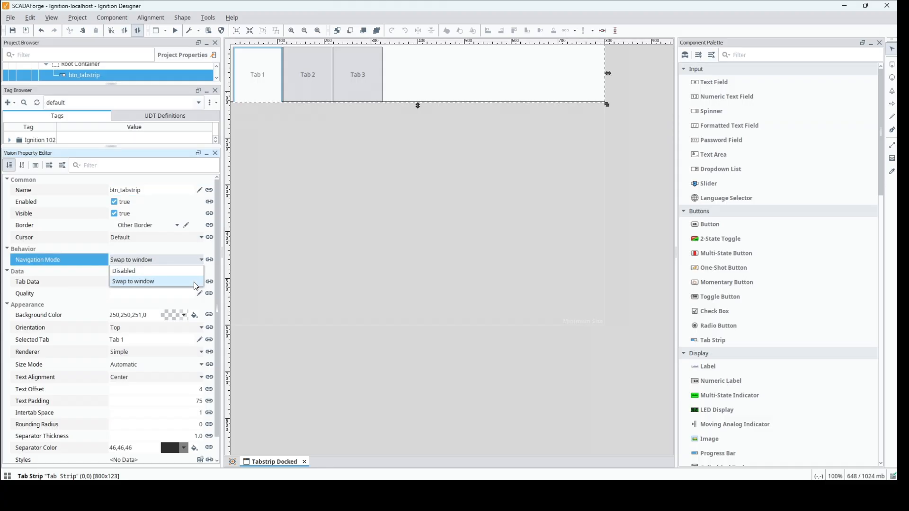
pyautogui.click(196, 282)
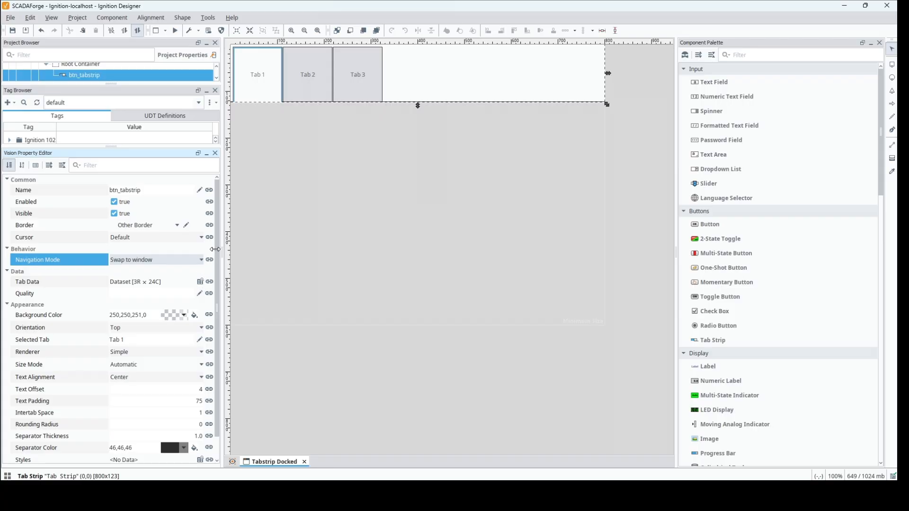
pyautogui.moveTo(217, 251); pyautogui.dragTo(221, 290)
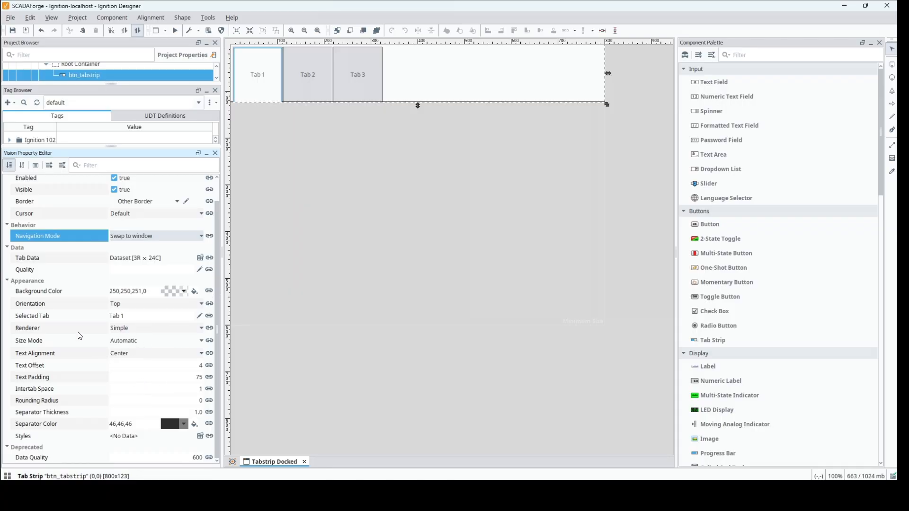
pyautogui.moveTo(76, 318)
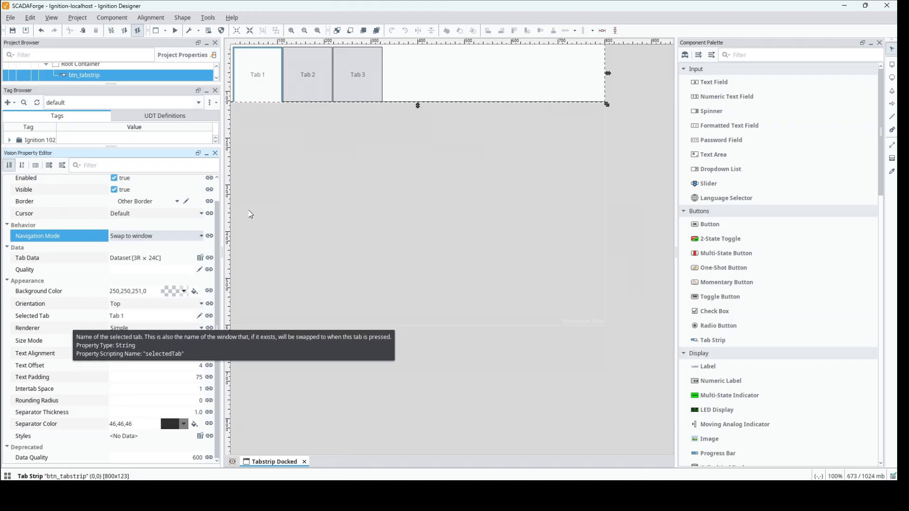
pyautogui.rightClick(345, 70)
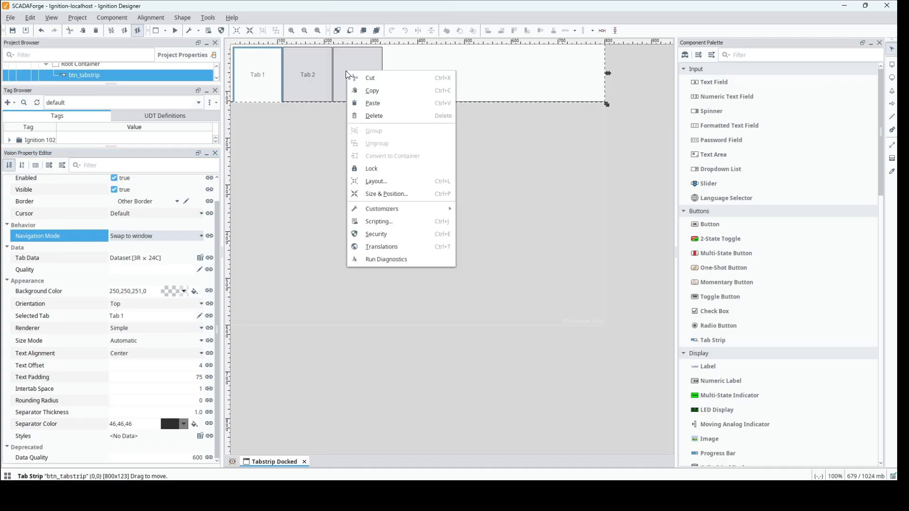
pyautogui.moveTo(429, 210)
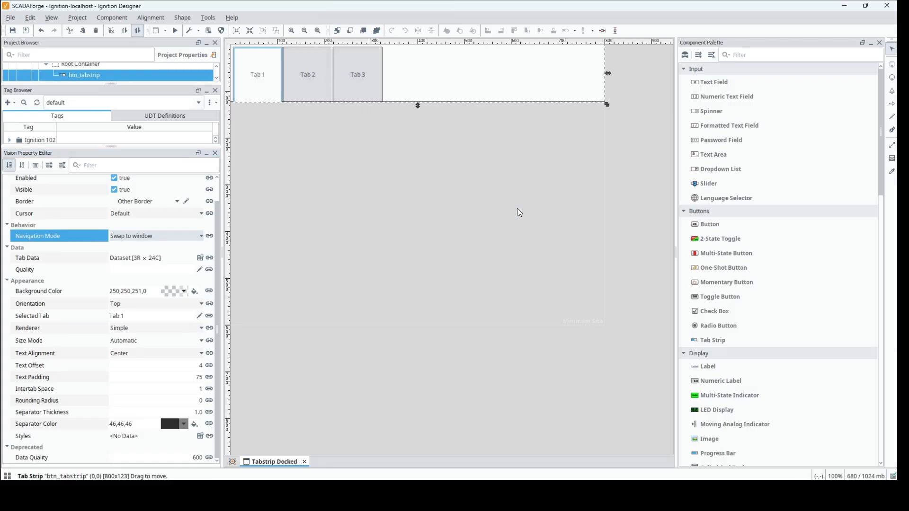
pyautogui.click(518, 208)
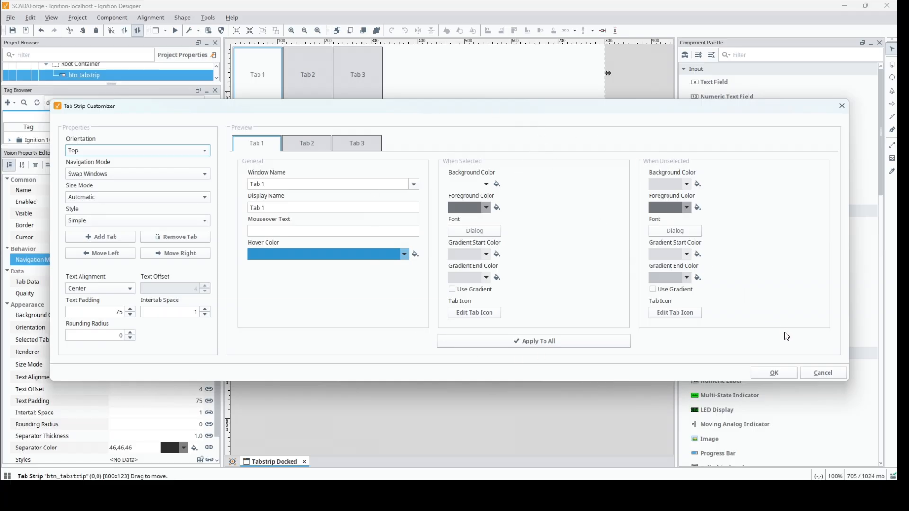
pyautogui.click(815, 373)
# Open the Tab Strip Customizer and try the Bottom and Left orientations, returning the orientation to Top
pyautogui.doubleClick(358, 93)
pyautogui.click(209, 155)
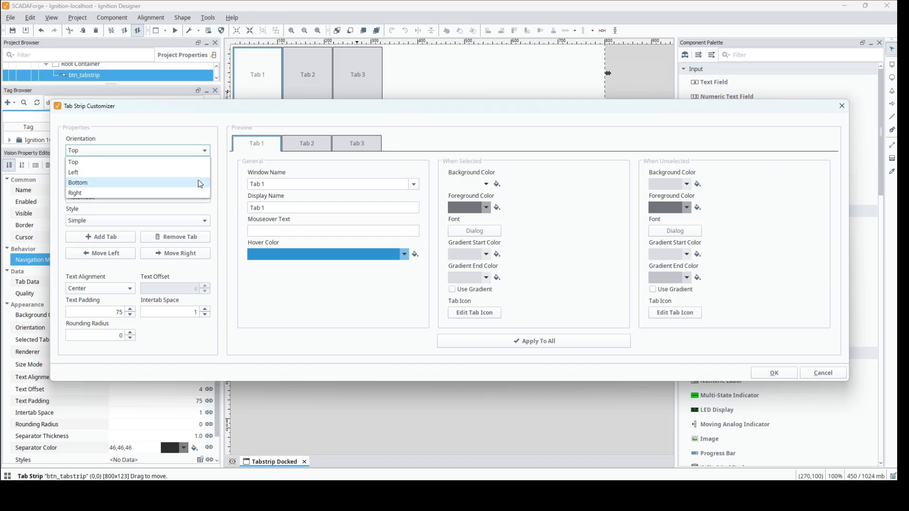
pyautogui.click(202, 183)
pyautogui.click(209, 155)
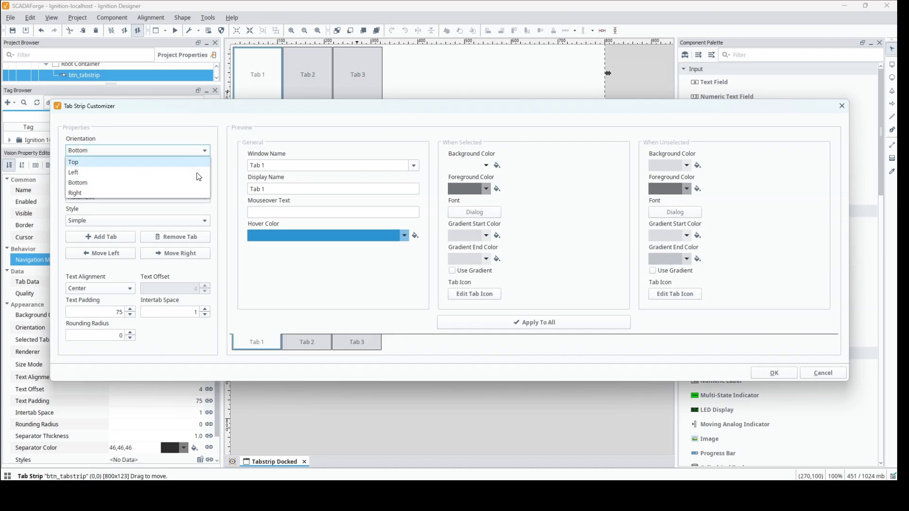
pyautogui.click(199, 177)
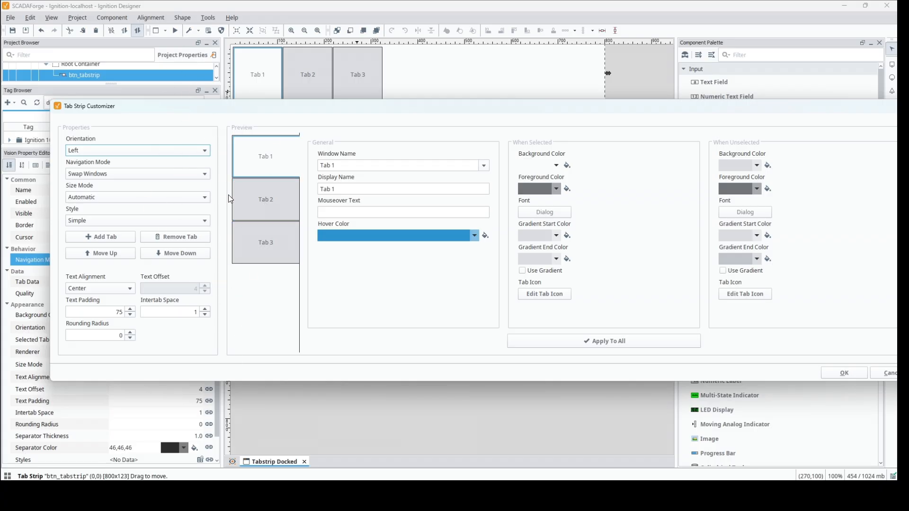
pyautogui.click(204, 151)
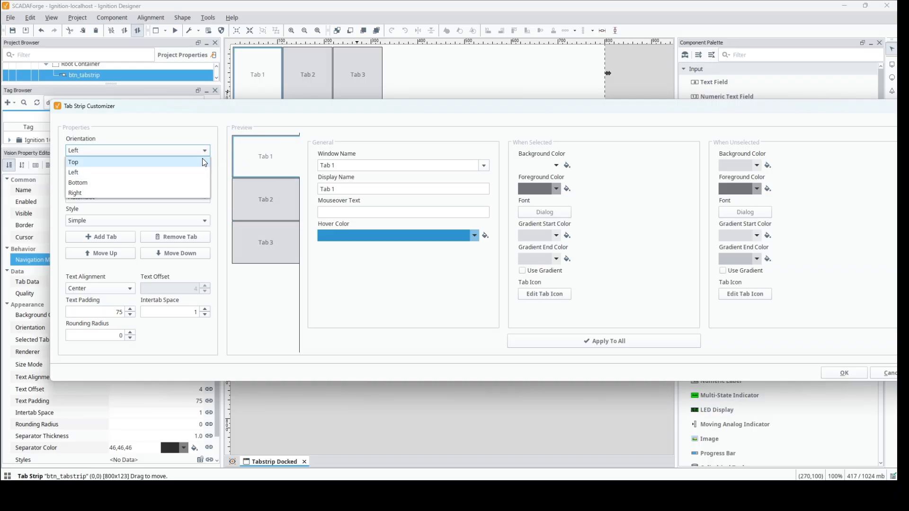
pyautogui.click(204, 161)
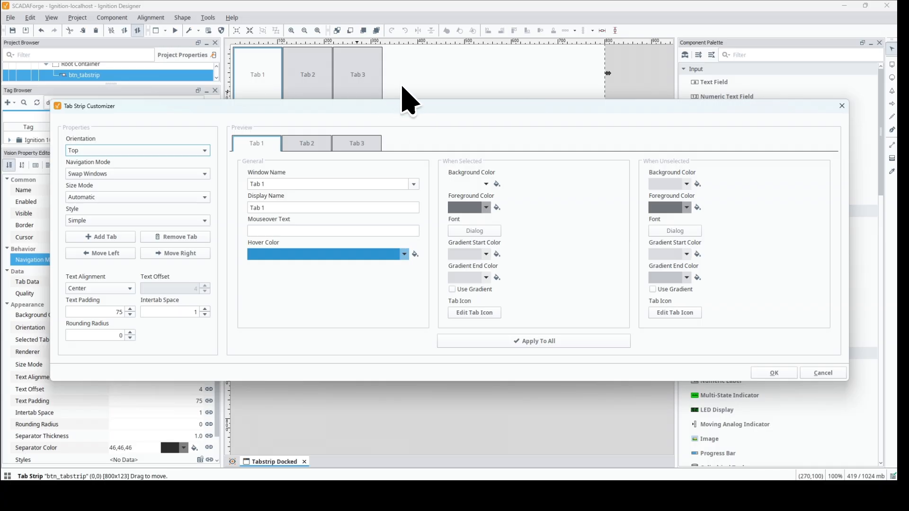
# Review the navigation mode, size mode and style choices, keeping Swap Windows, Automatic and Simple
pyautogui.click(174, 176)
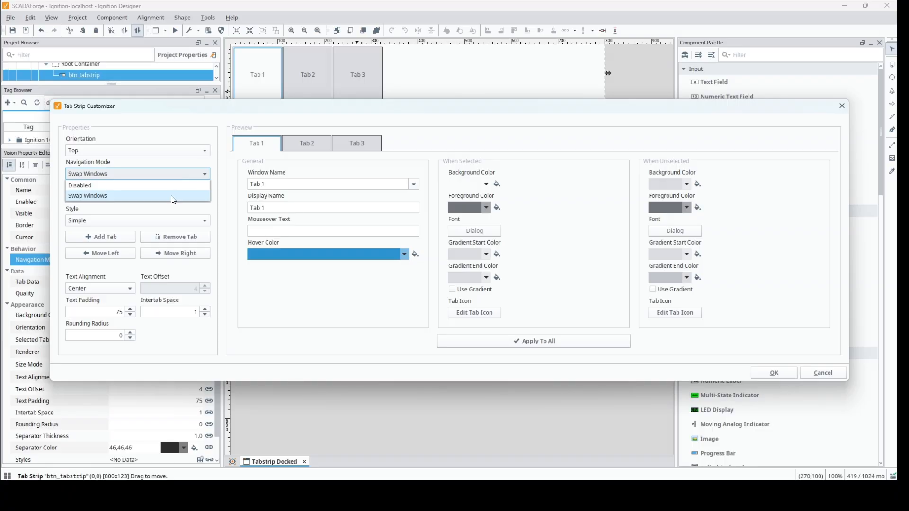
pyautogui.click(173, 196)
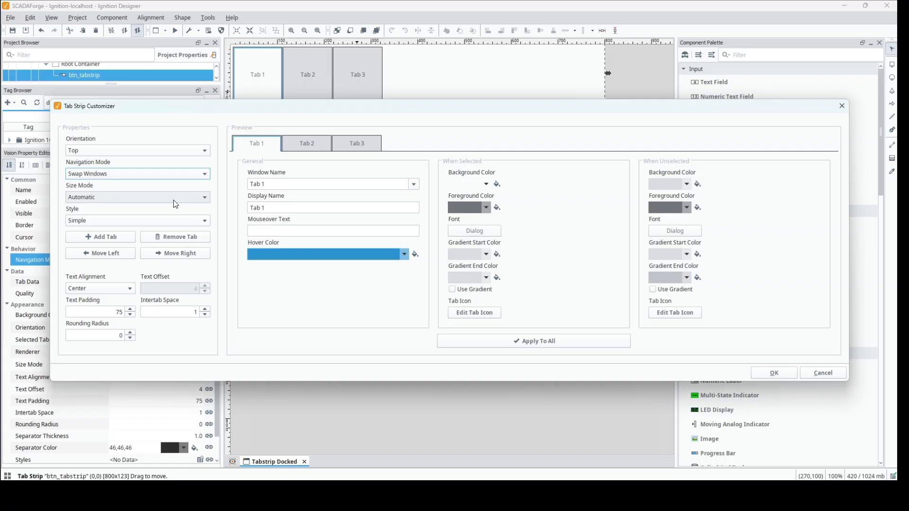
pyautogui.click(175, 198)
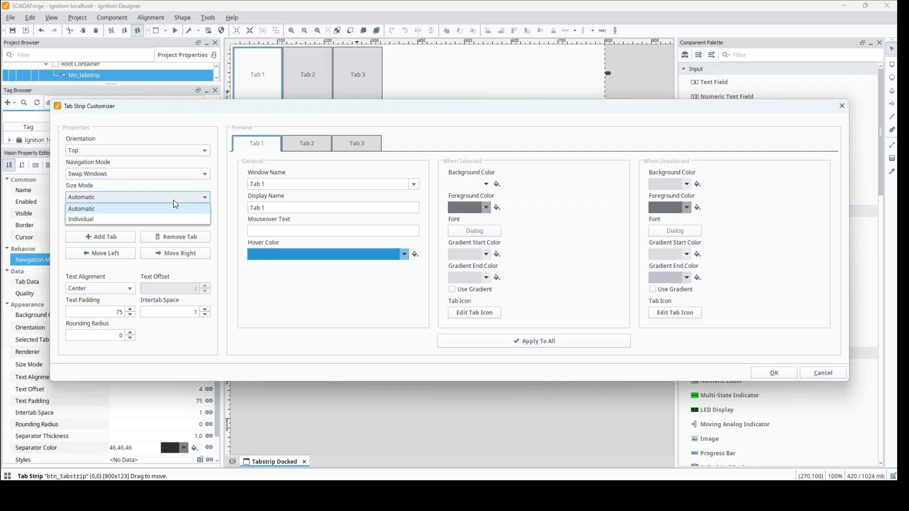
pyautogui.click(173, 201)
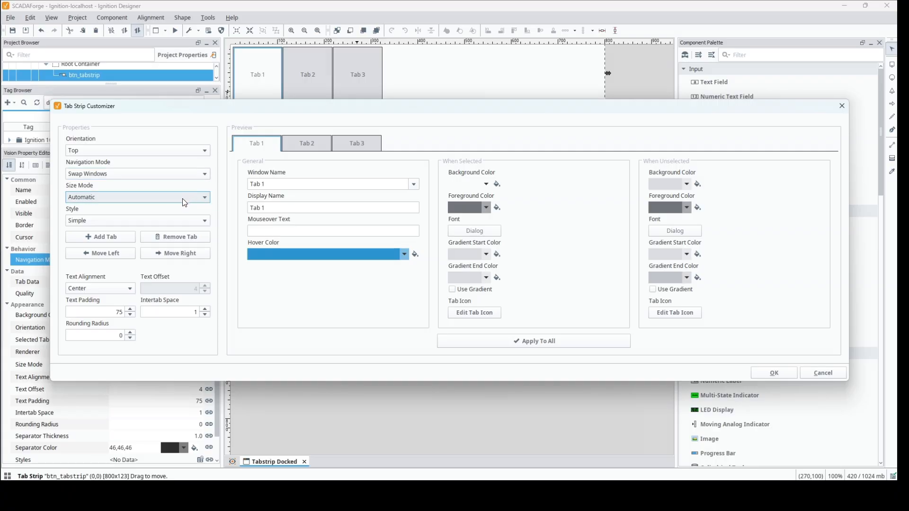
pyautogui.click(185, 222)
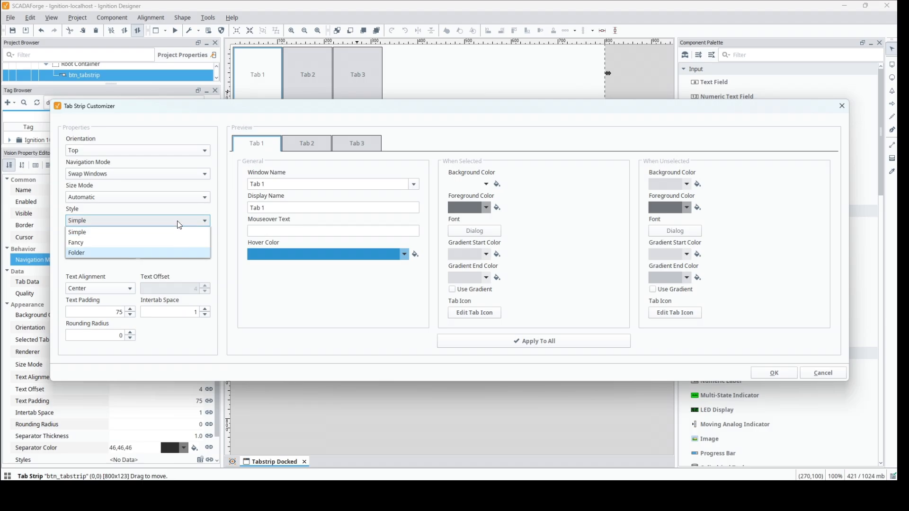
pyautogui.click(180, 224)
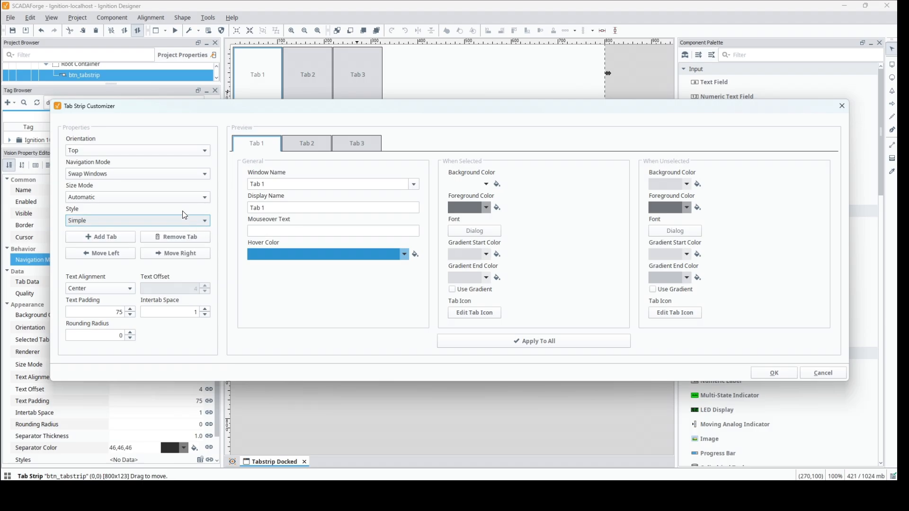
# Add an extra tab after Tab 1 and remove it again
pyautogui.click(119, 239)
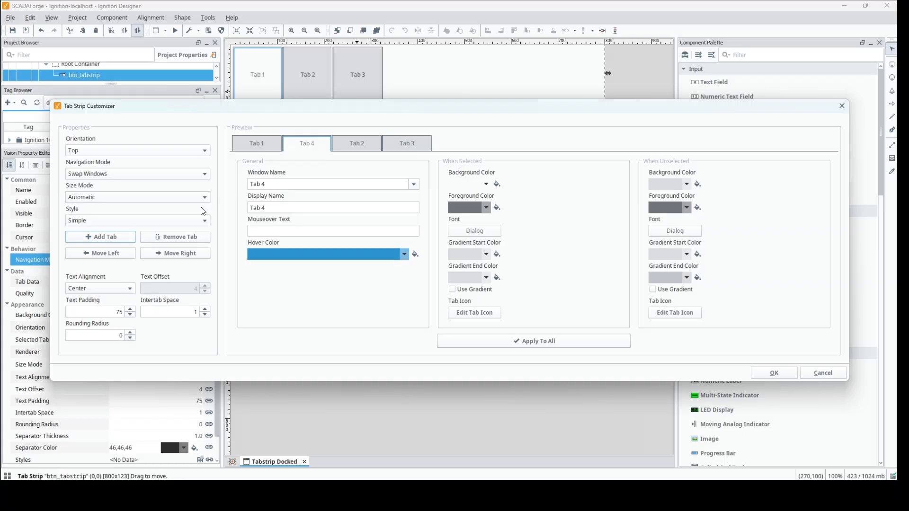
pyautogui.click(177, 235)
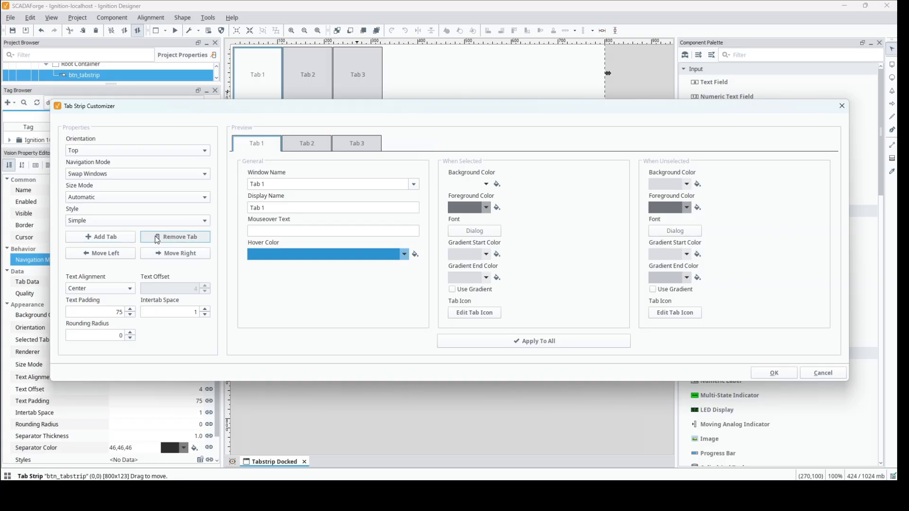
# Add a fourth tab, try moving it to either end of the tab order, and remove it
pyautogui.click(123, 234)
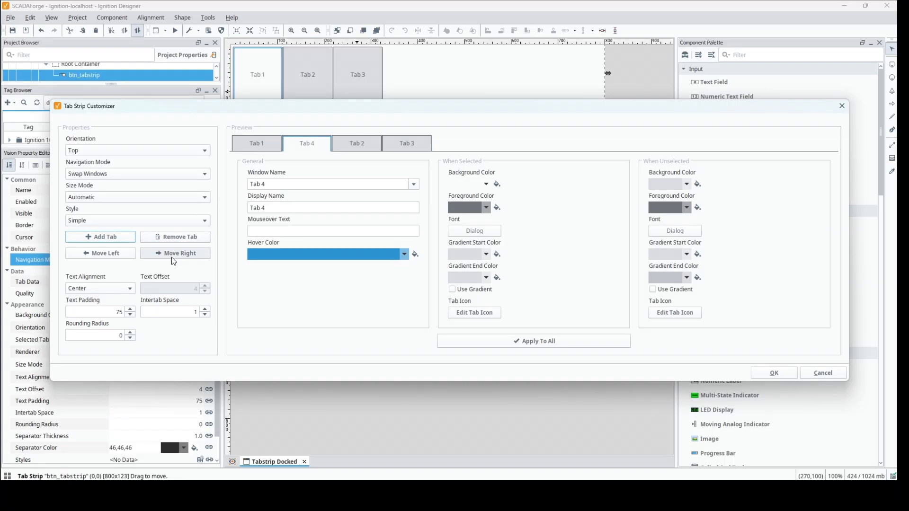
pyautogui.click(171, 257)
pyautogui.click(171, 254)
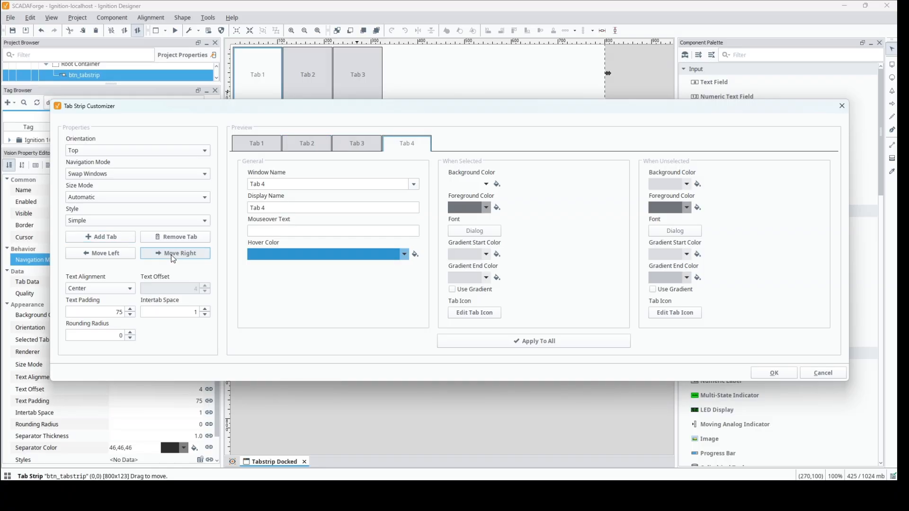
pyautogui.click(124, 256)
pyautogui.click(124, 256)
pyautogui.click(124, 256)
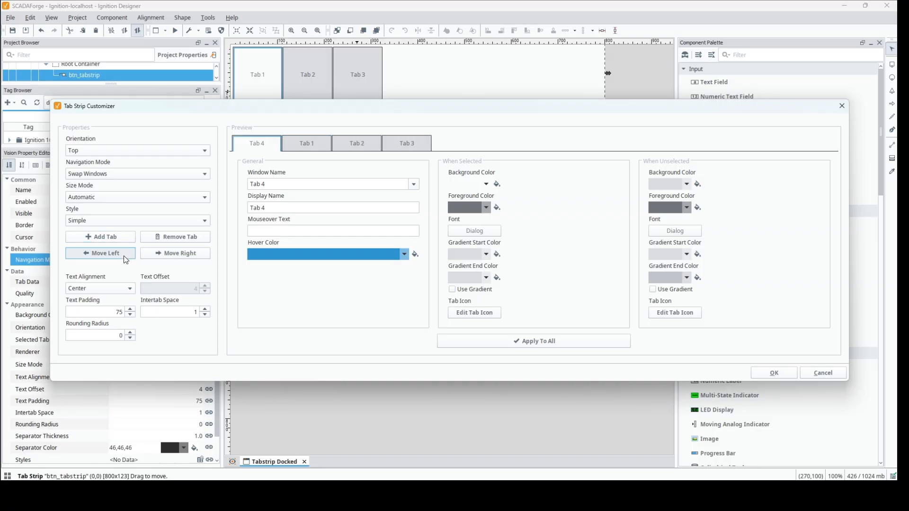
pyautogui.click(177, 250)
pyautogui.click(177, 251)
pyautogui.click(177, 251)
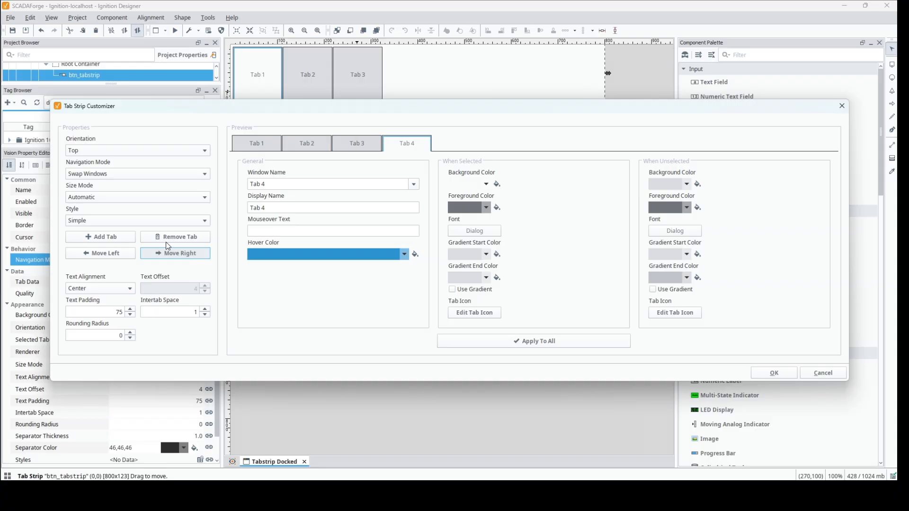
pyautogui.click(166, 238)
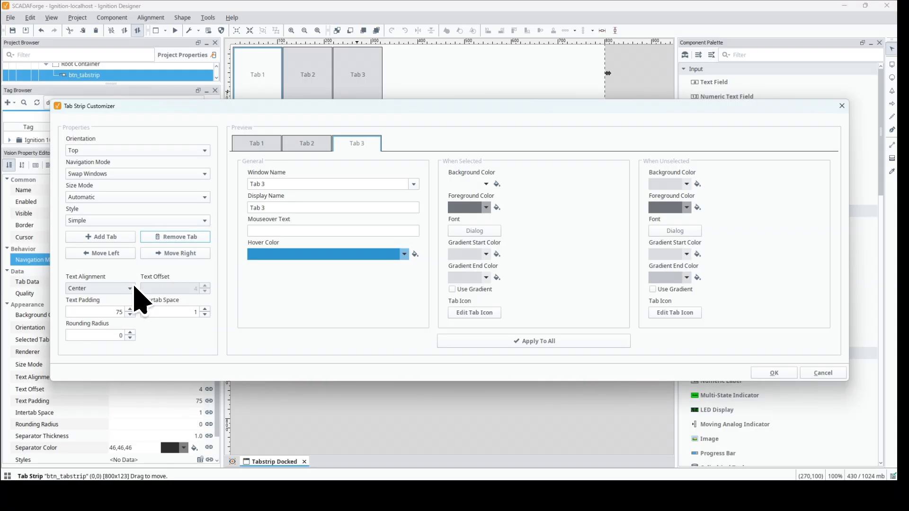
# Look through the three tabs' settings and set the first tab's display name to Window 1
pyautogui.click(261, 144)
pyautogui.click(294, 142)
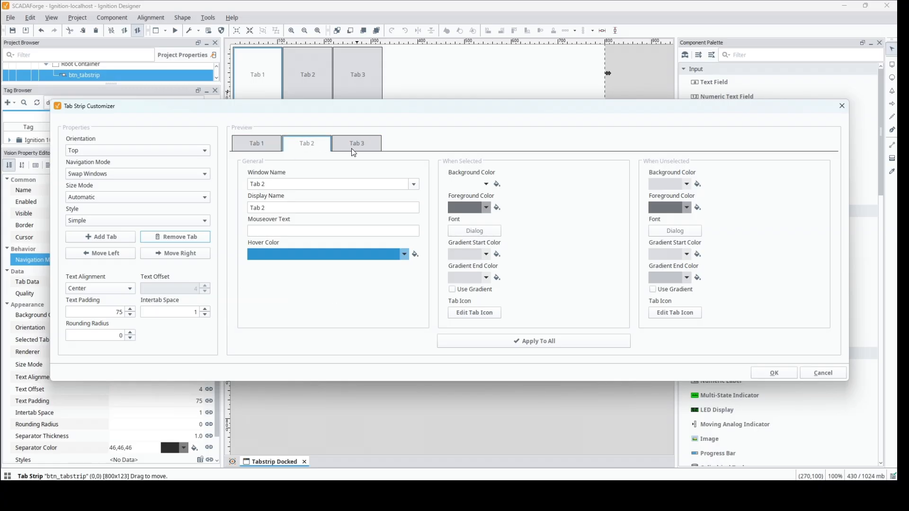
pyautogui.click(356, 151)
pyautogui.click(265, 144)
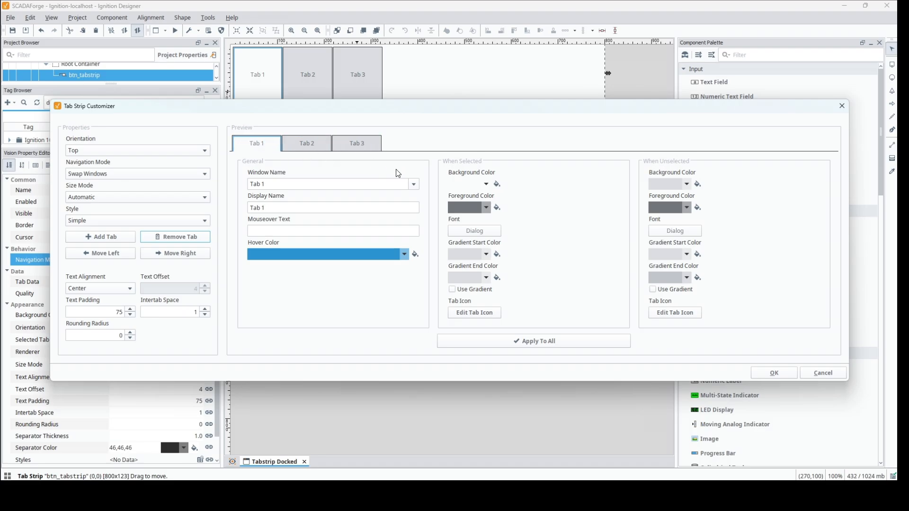
pyautogui.click(312, 207)
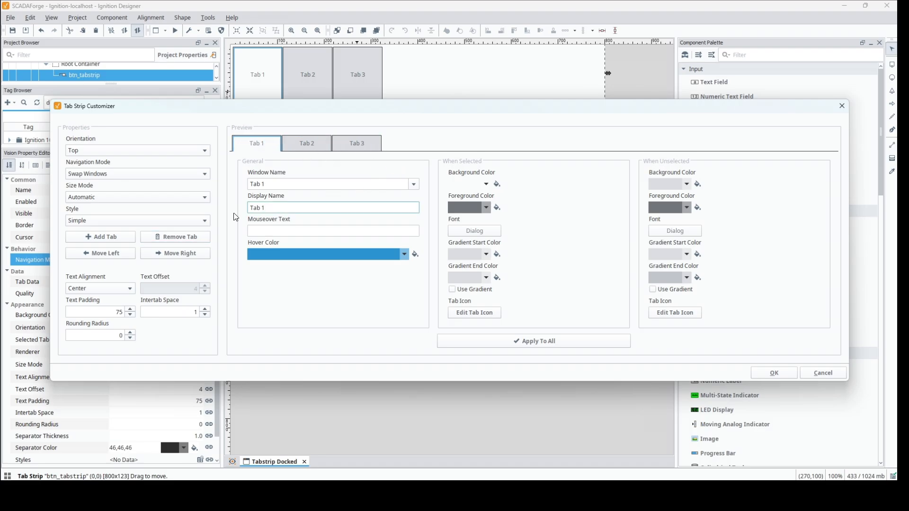
pyautogui.moveTo(265, 209); pyautogui.dragTo(219, 211)
pyautogui.write('Window 1')
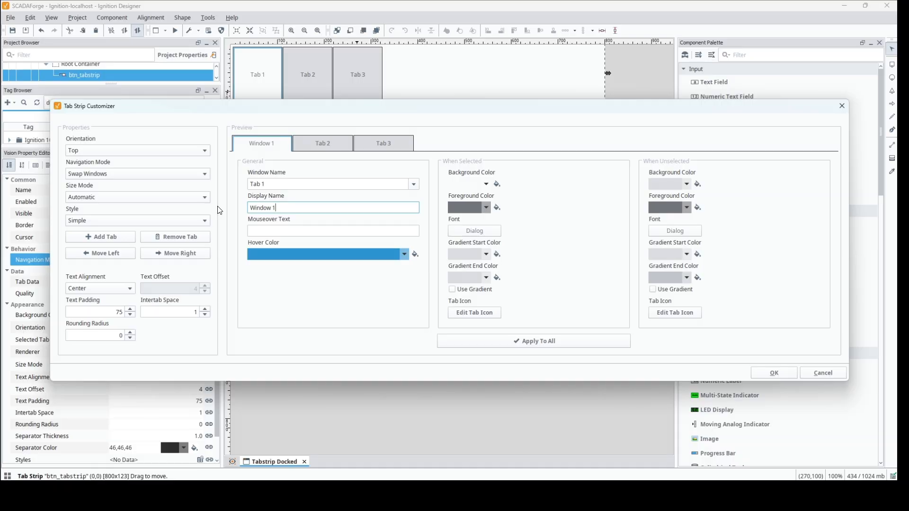
# Set the second tab's display name to Window 2 and the third tab's to Display Components
pyautogui.click(308, 144)
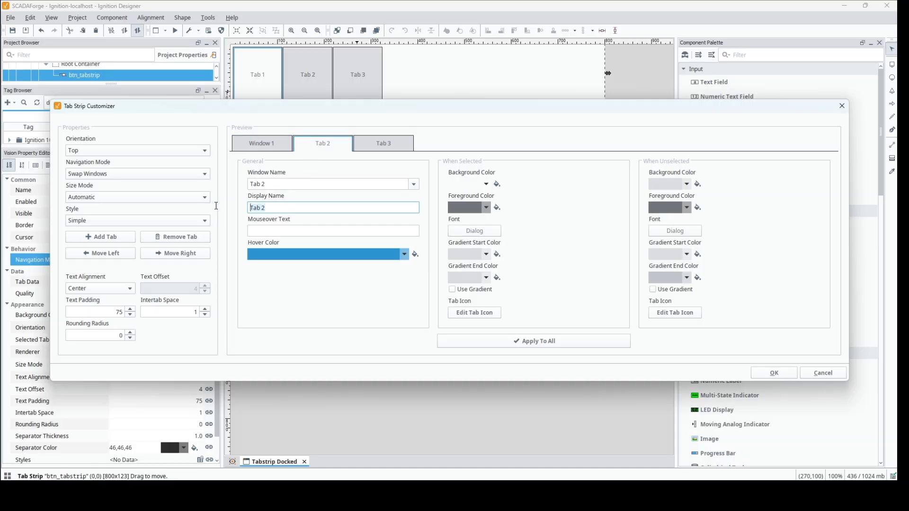
pyautogui.write('Wind')
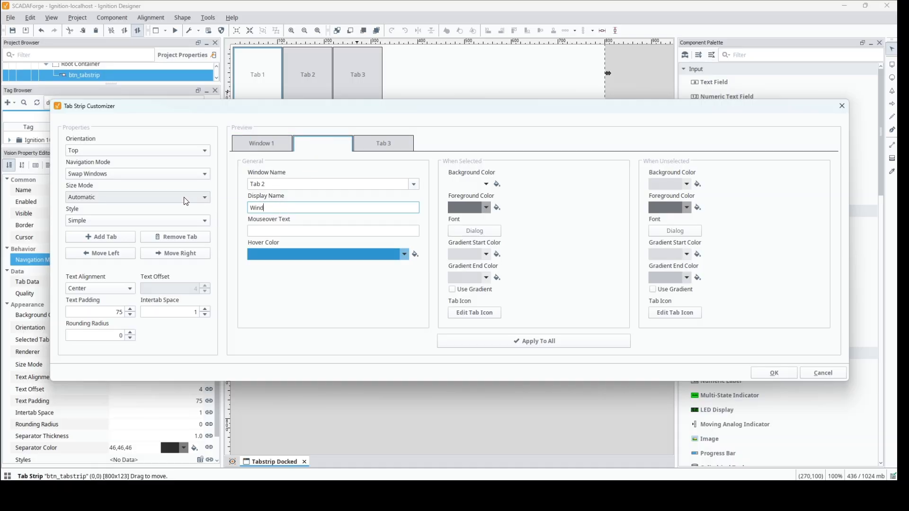
pyautogui.write('ow 2')
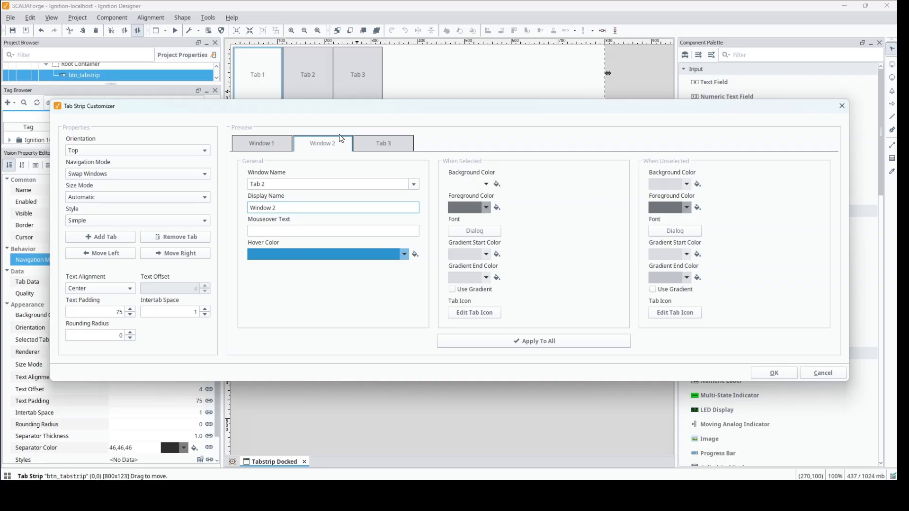
pyautogui.click(380, 141)
pyautogui.tripleClick(274, 209)
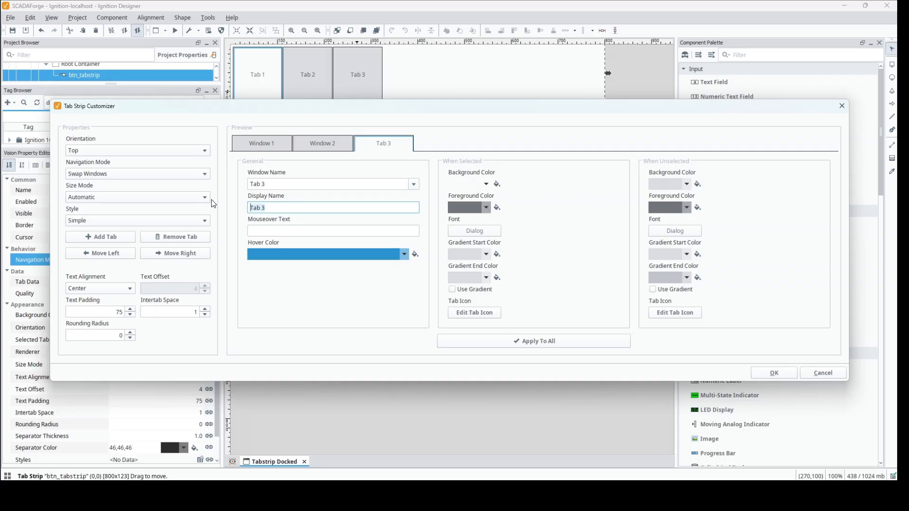
pyautogui.write('Display Components')
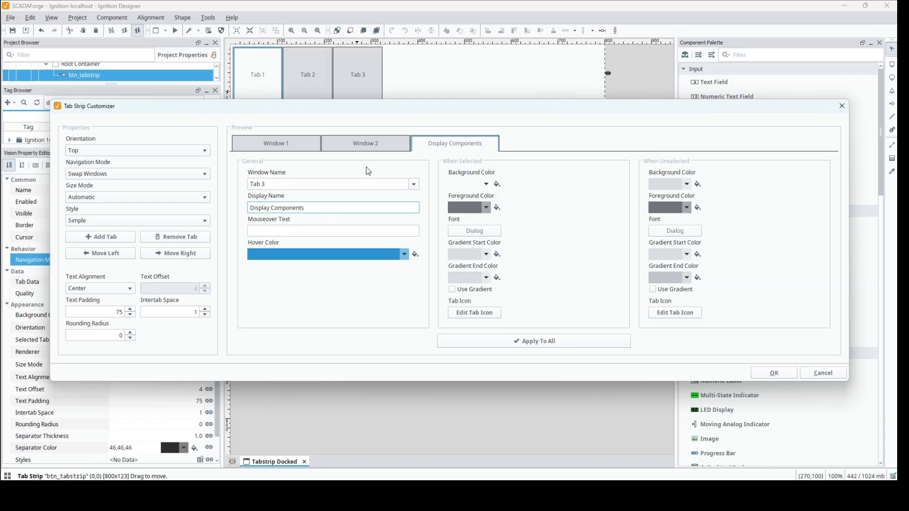
# Link the first two tabs to the windows Ignition 102 Vision Components/Tabs/Window 1 and Ignition 102 Vision Components/Tabs/Window 2 respectively
pyautogui.click(294, 142)
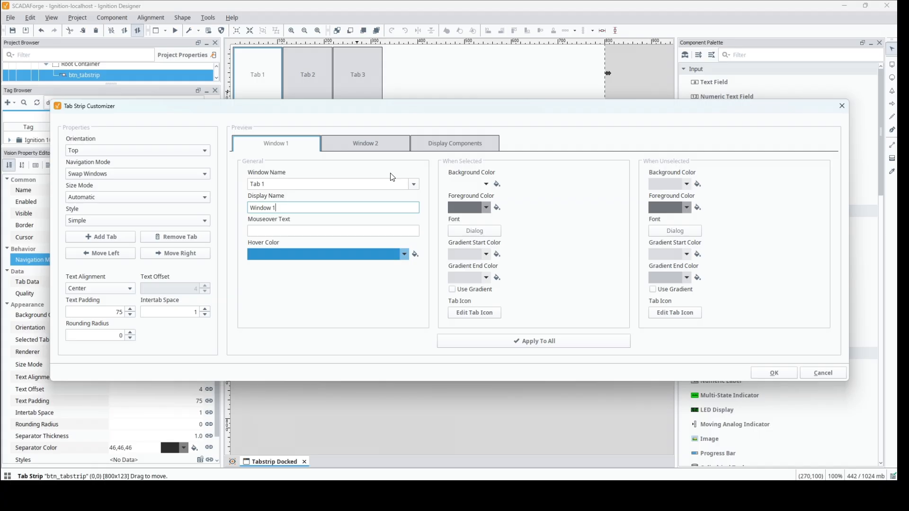
pyautogui.click(414, 184)
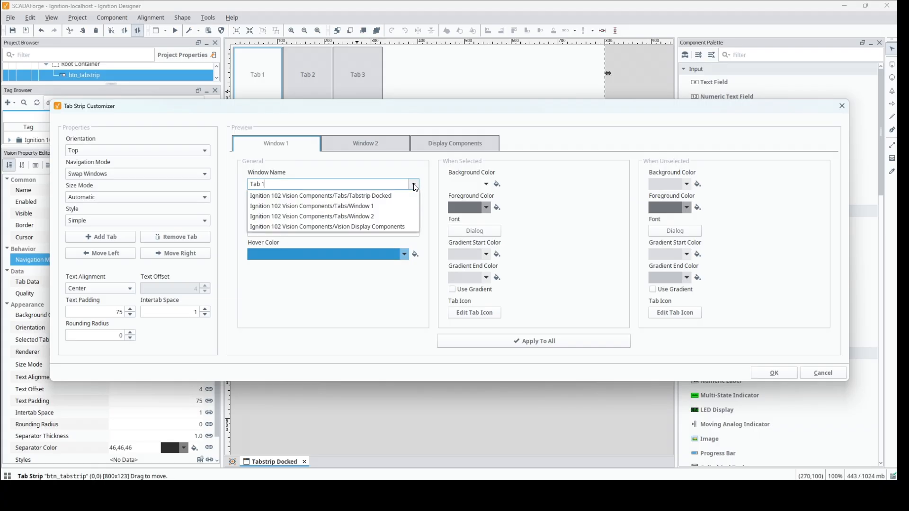
pyautogui.click(375, 207)
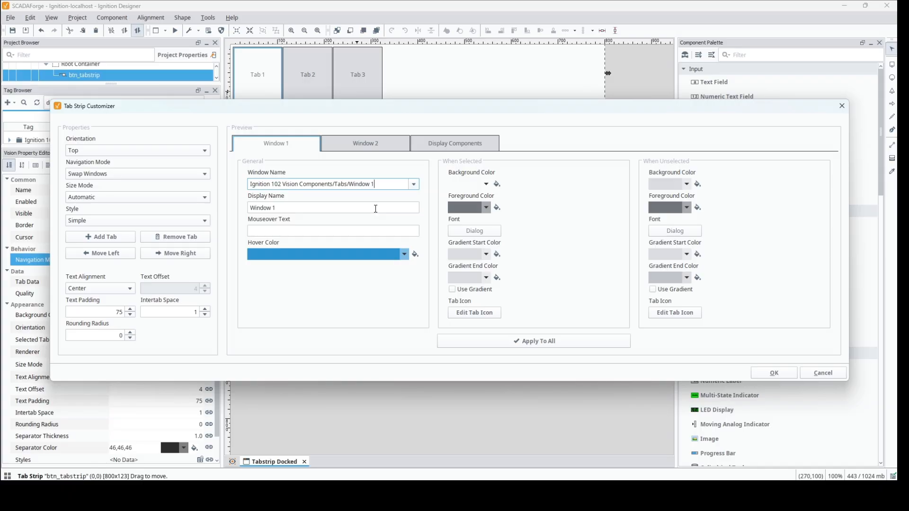
pyautogui.click(367, 146)
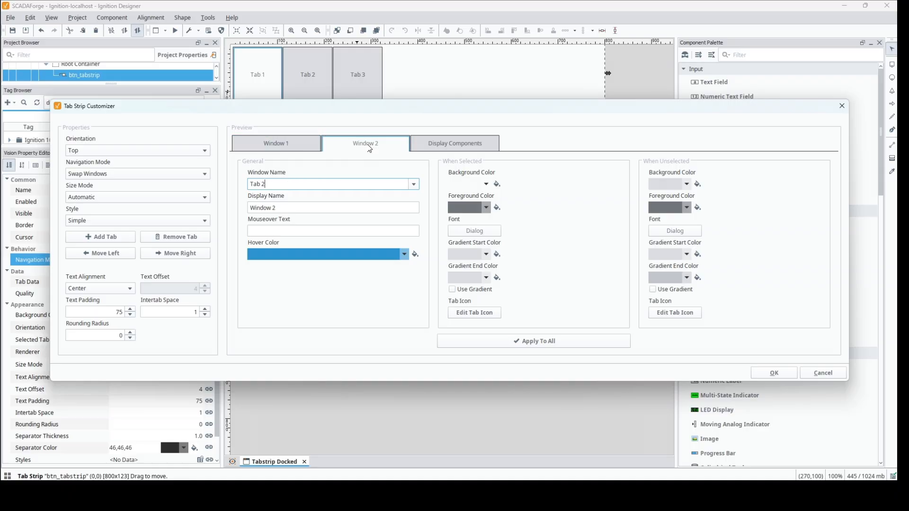
pyautogui.click(415, 185)
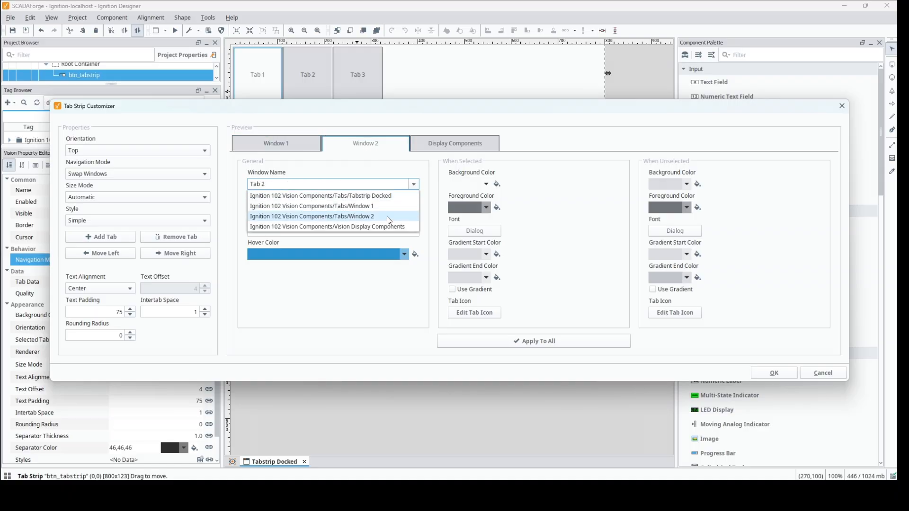
pyautogui.click(389, 217)
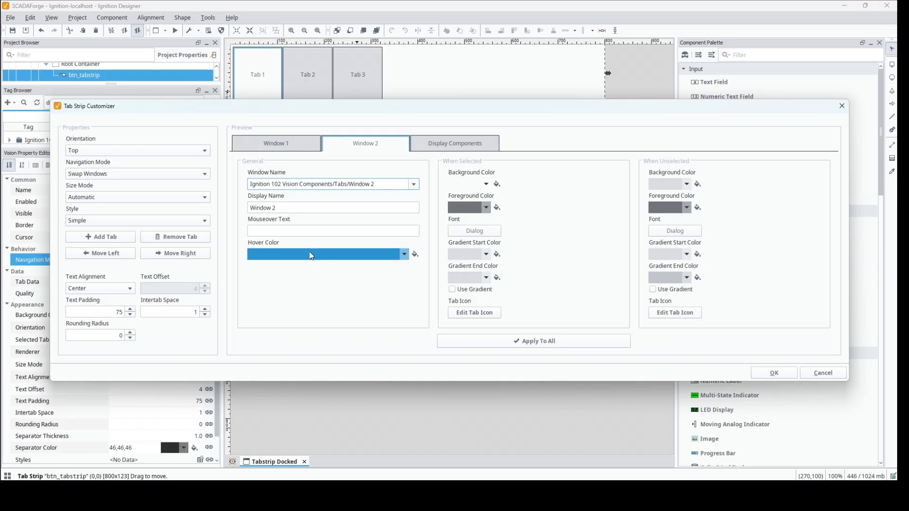
# Link the Display Components tab to Ignition 102 Vision Components/Vision Display Components and apply the tab strip customization
pyautogui.click(467, 147)
pyautogui.click(414, 184)
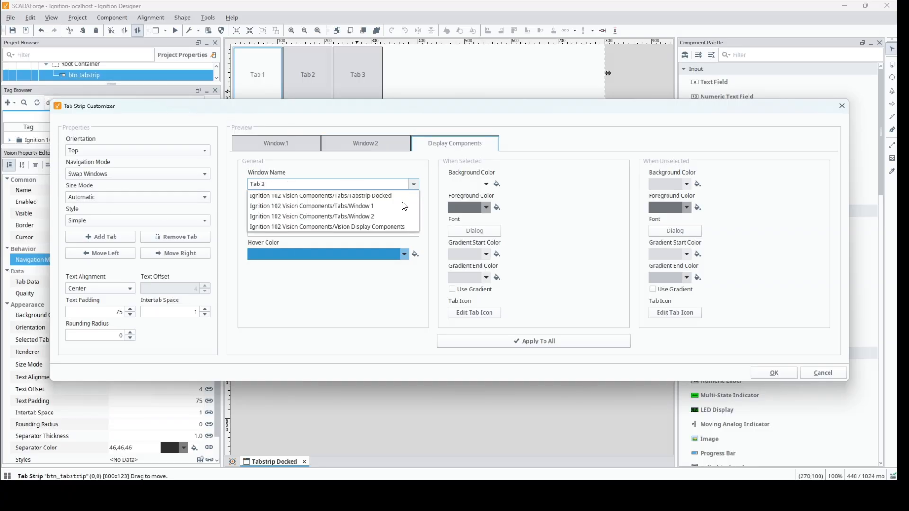
pyautogui.click(395, 227)
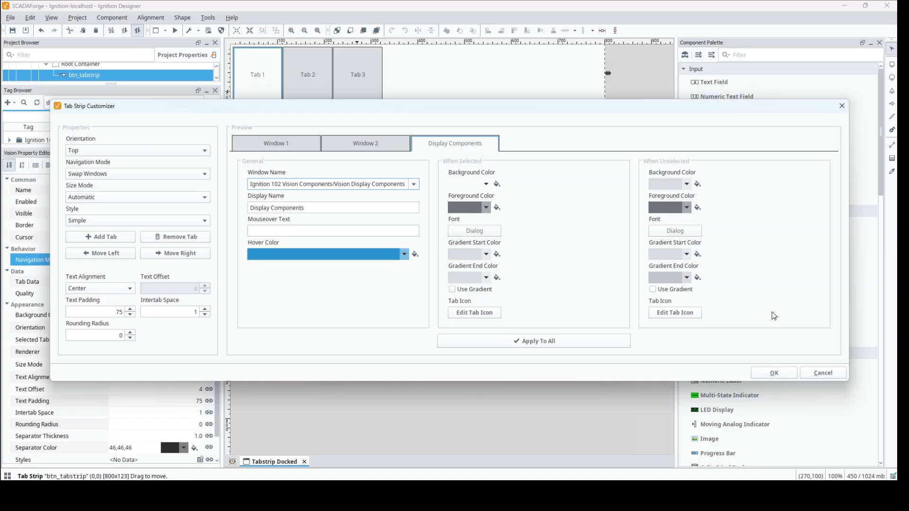
pyautogui.click(767, 374)
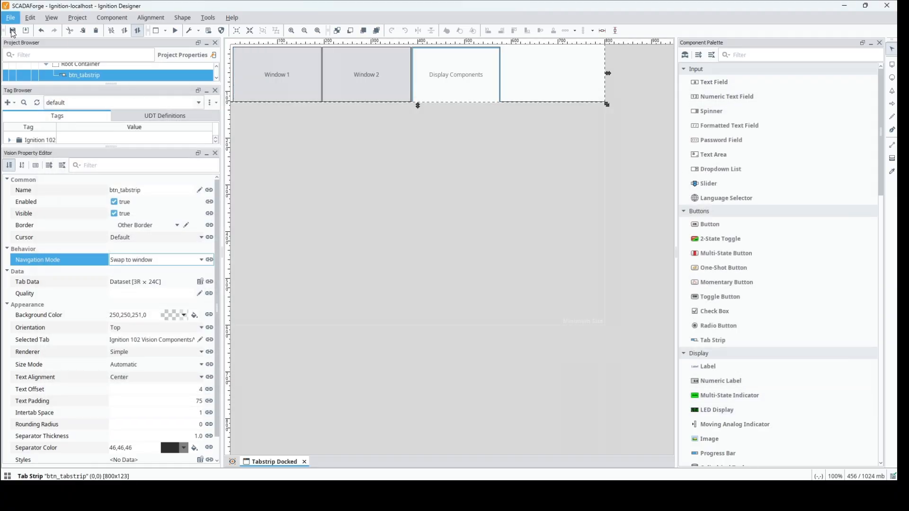
# Save the project, enlarge the Project Browser to check the startup windows, and launch the project in windowed mode
pyautogui.click(13, 30)
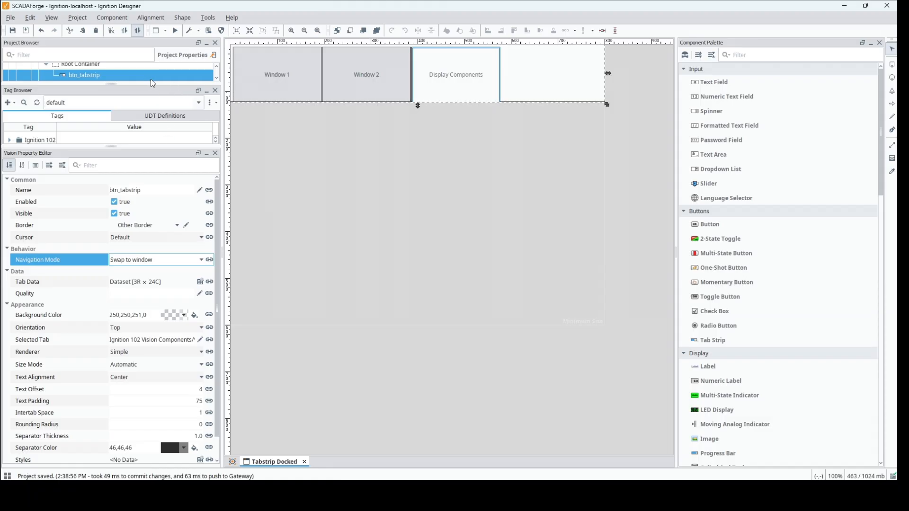
pyautogui.moveTo(150, 86); pyautogui.dragTo(141, 350)
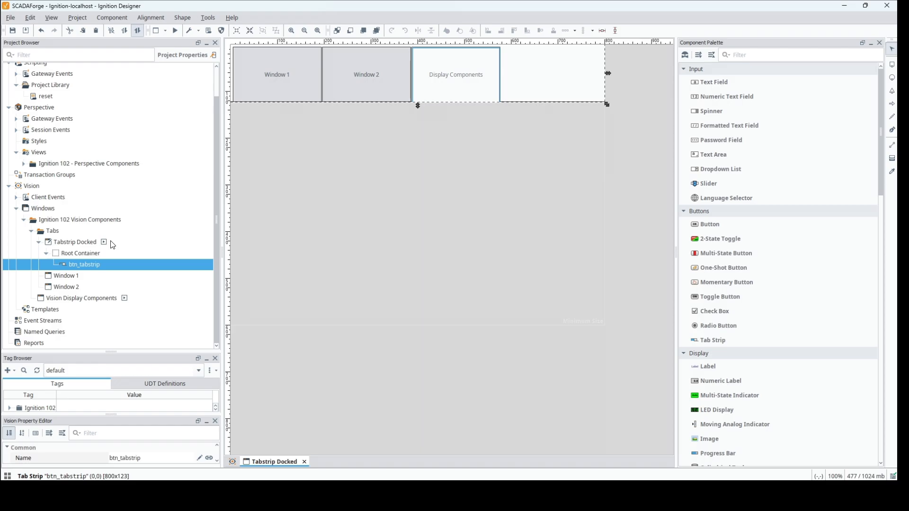
pyautogui.moveTo(115, 303)
pyautogui.click(209, 19)
pyautogui.moveTo(274, 119)
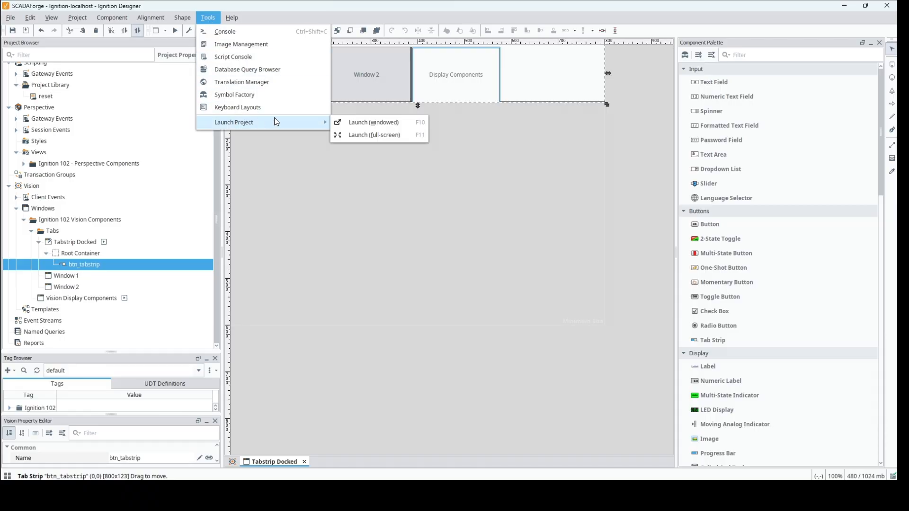
pyautogui.click(364, 123)
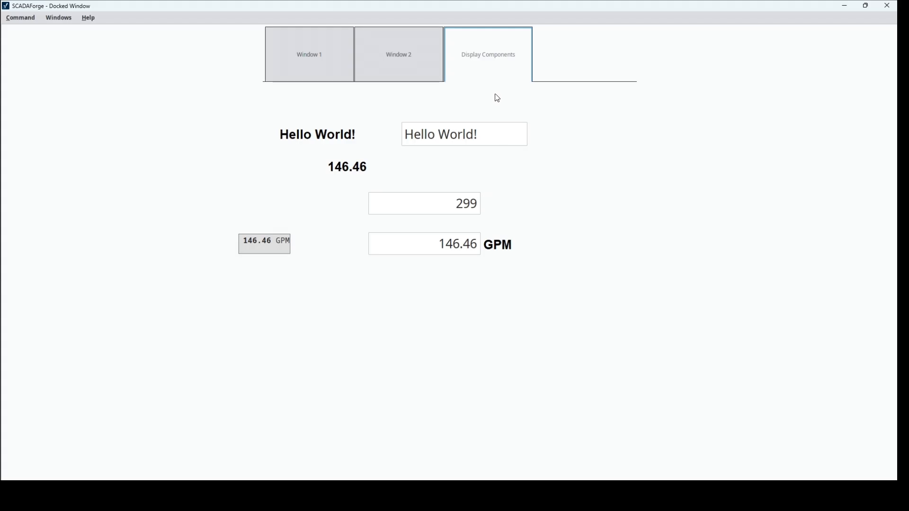
# Test swapping between Window 1, Window 2 and Display Components in the launched client, and close it
pyautogui.click(326, 60)
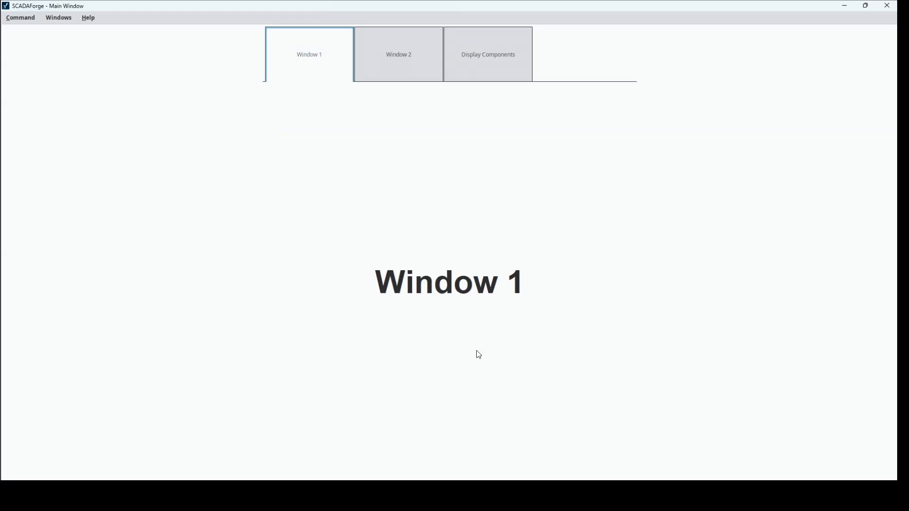
pyautogui.click(386, 59)
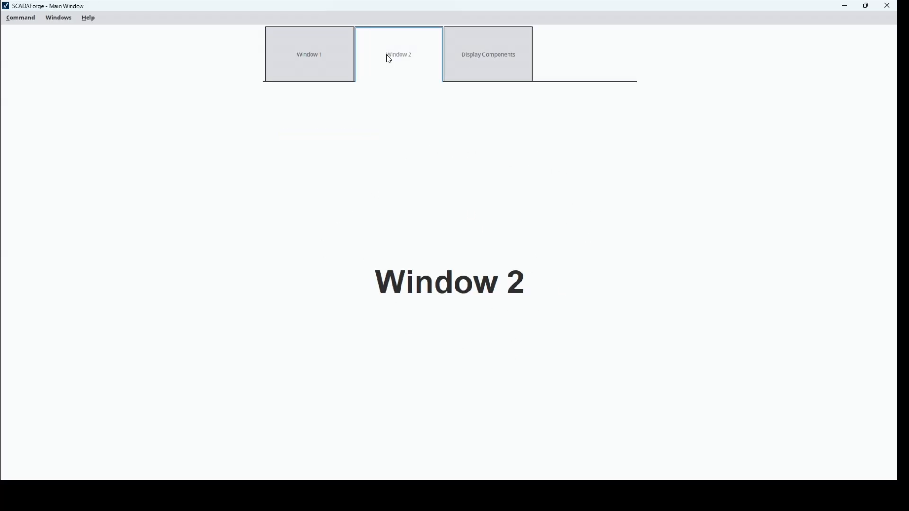
pyautogui.click(488, 63)
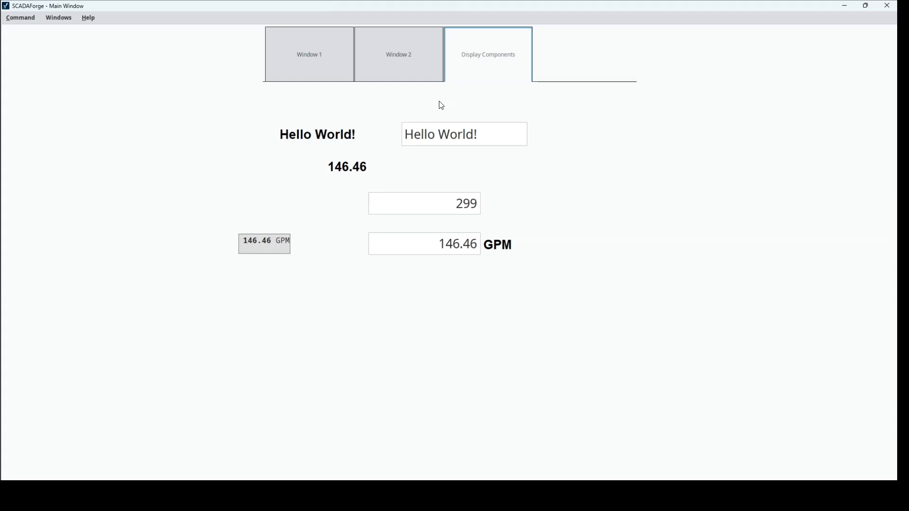
pyautogui.click(327, 60)
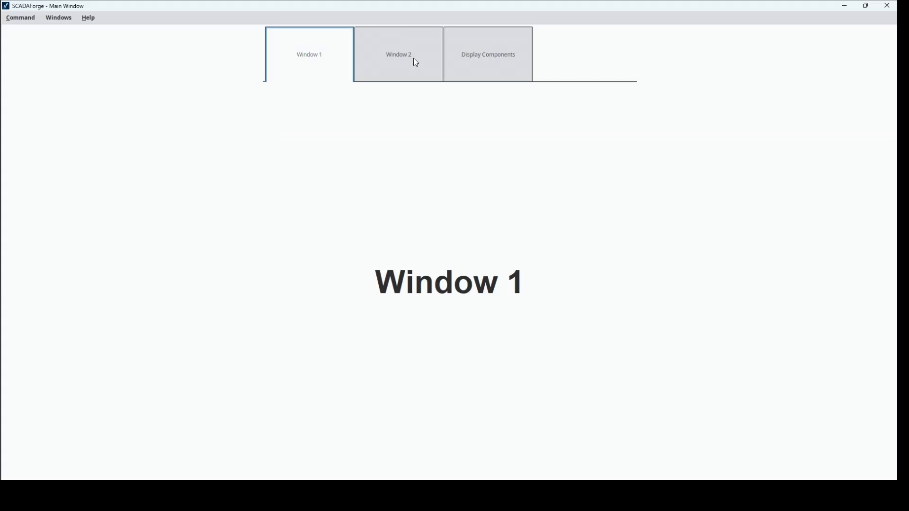
pyautogui.click(414, 59)
pyautogui.click(477, 65)
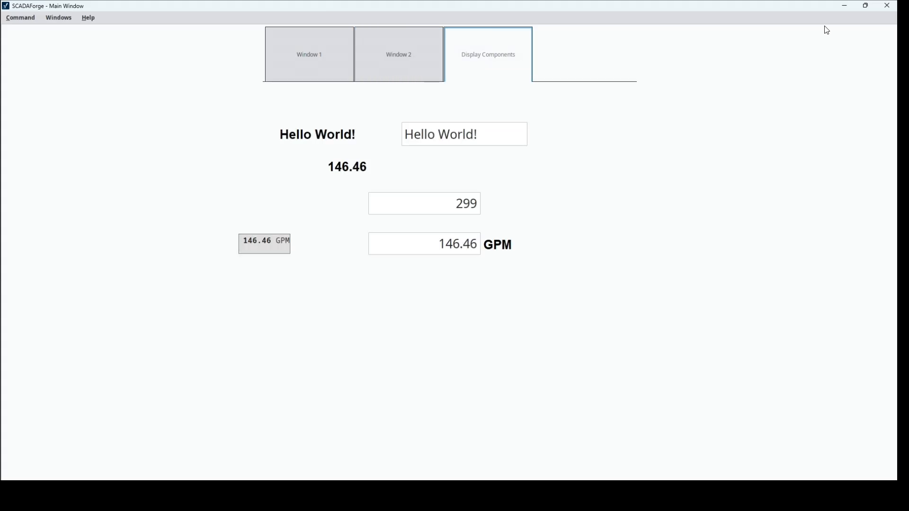
pyautogui.click(887, 6)
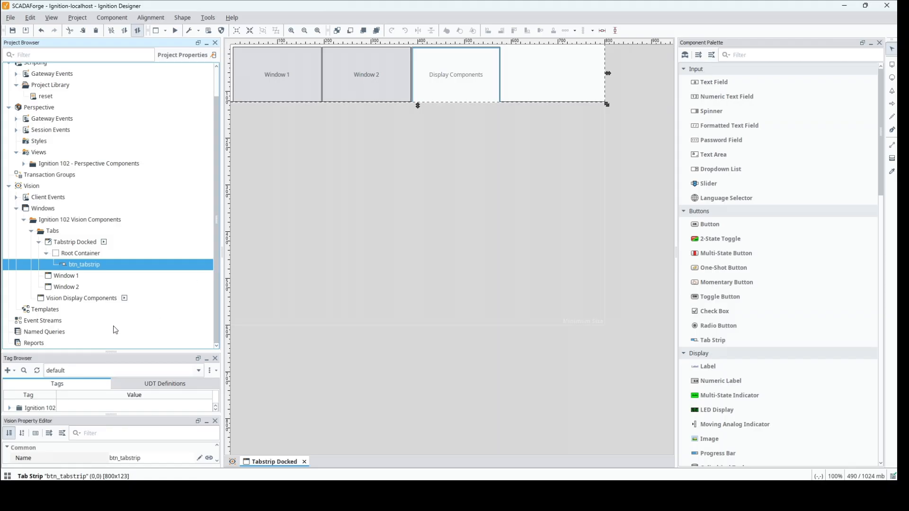
# Create a main window named Tabstrip in the Tabs folder
pyautogui.rightClick(53, 234)
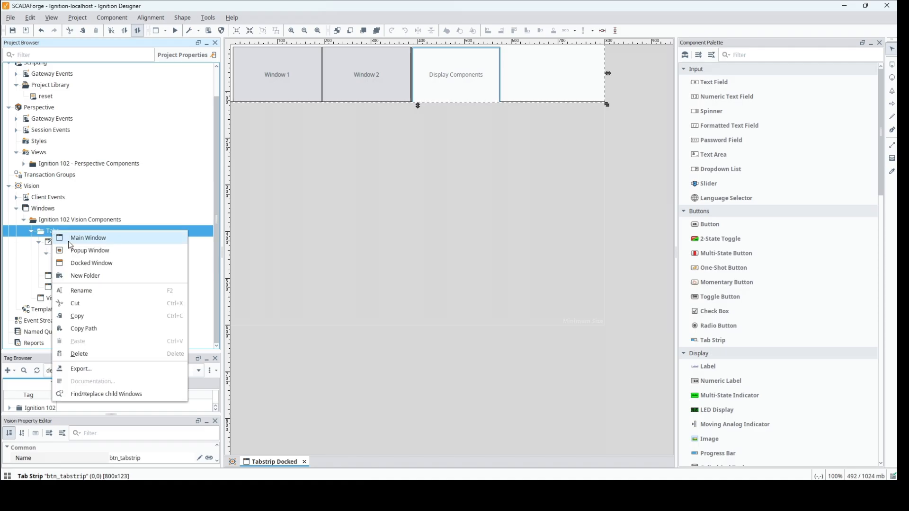
pyautogui.click(68, 239)
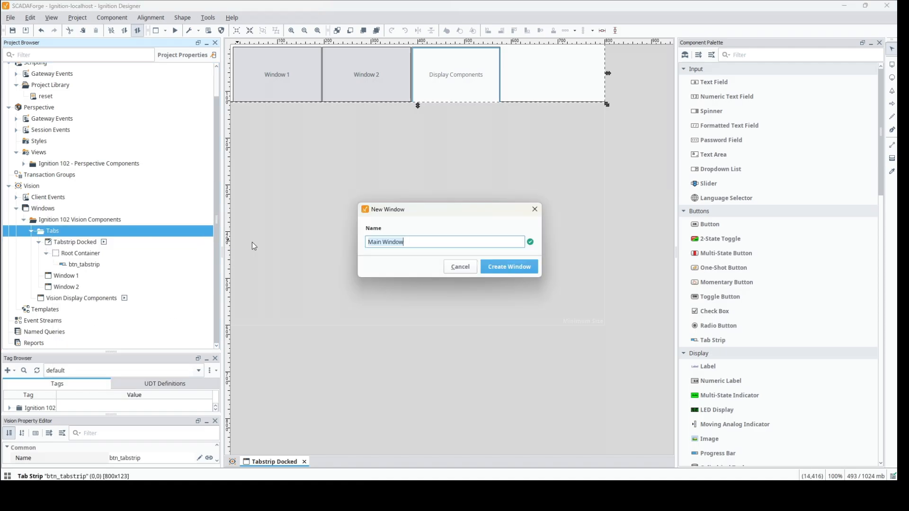
pyautogui.write('Tabstrip')
pyautogui.press('Return')
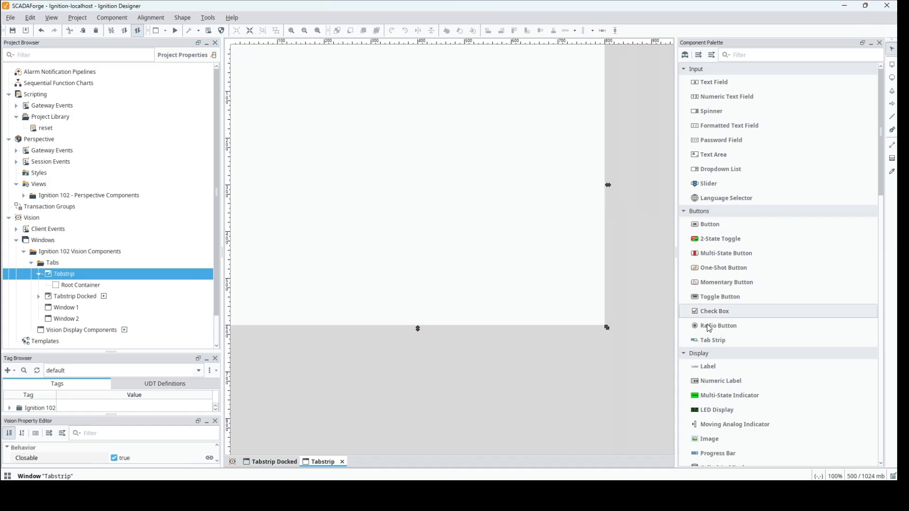
# Add a horizontally centred Tab Strip along the upper edge of the Tabstrip window and set its Navigation Mode to Disabled
pyautogui.moveTo(711, 340); pyautogui.dragTo(340, 59)
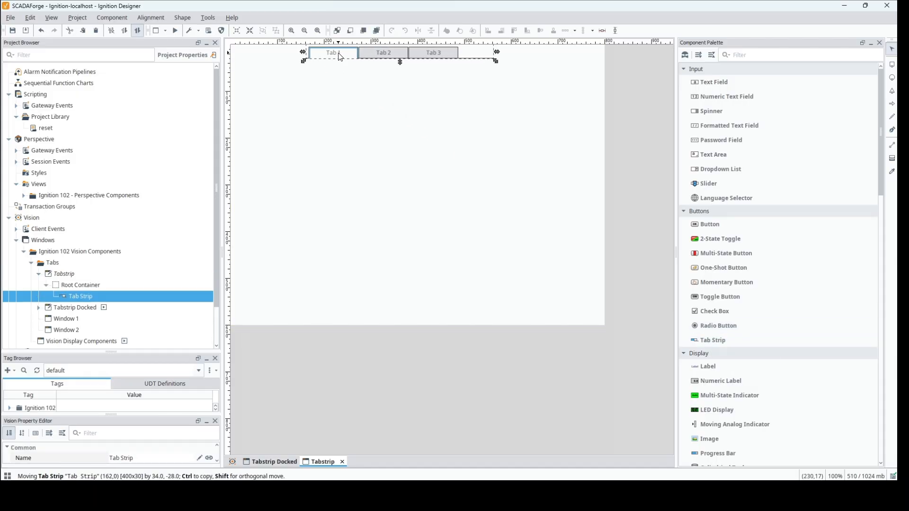
pyautogui.click(603, 31)
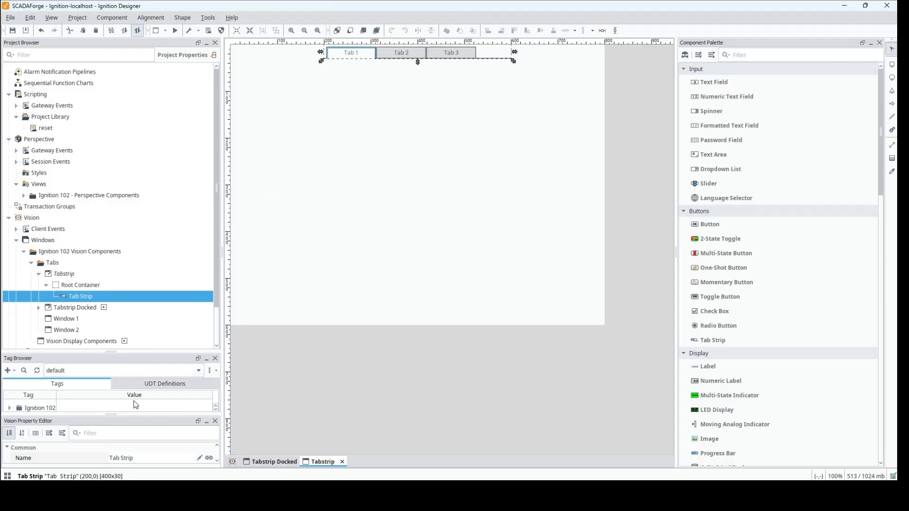
pyautogui.moveTo(130, 415); pyautogui.dragTo(106, 216)
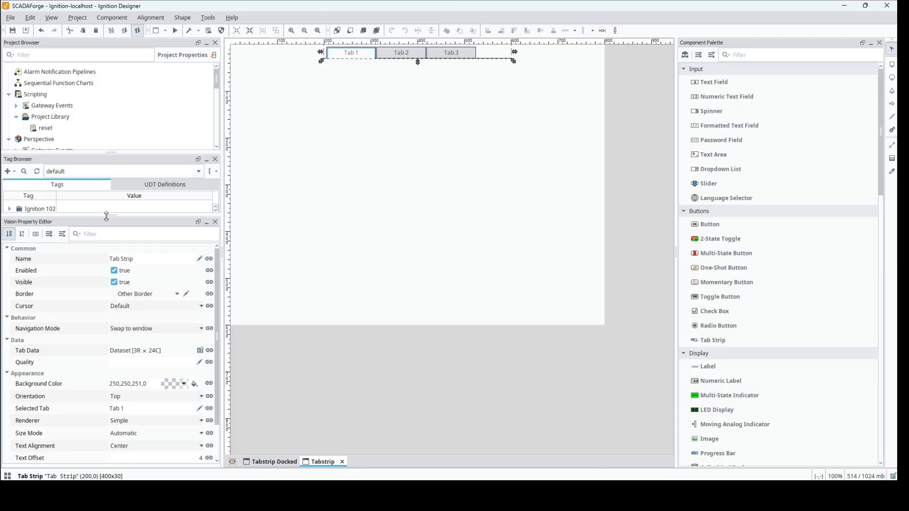
pyautogui.click(172, 332)
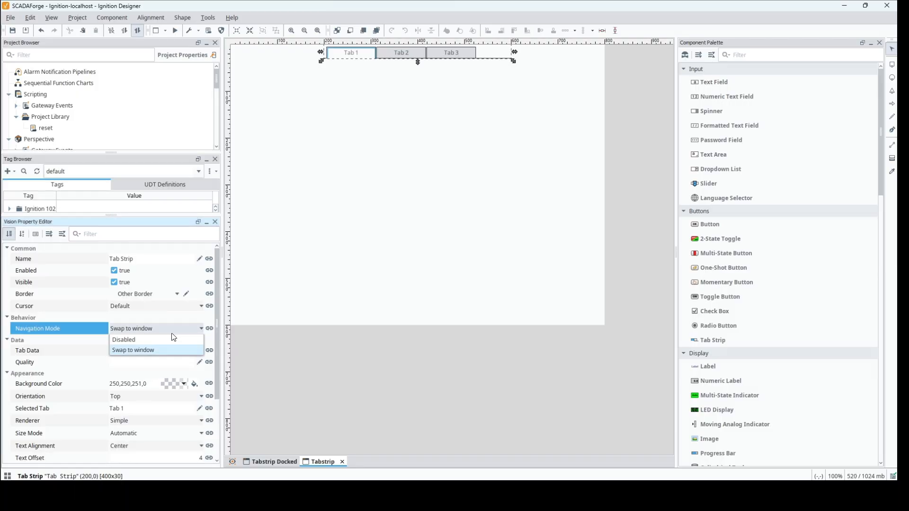
pyautogui.click(173, 339)
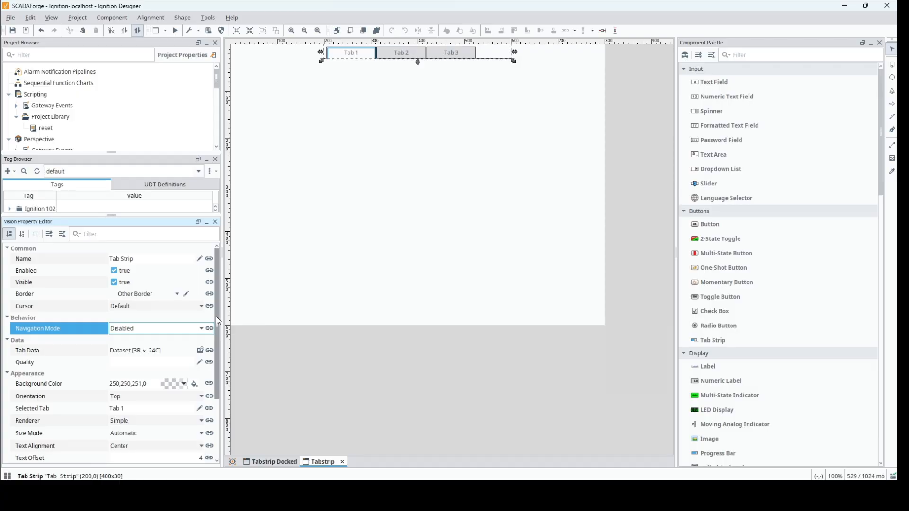
# Test switching between Tab 1, Tab 2 and Tab 3 in preview mode while watching the Selected Tab property, and return to design mode
pyautogui.moveTo(216, 316); pyautogui.dragTo(225, 385)
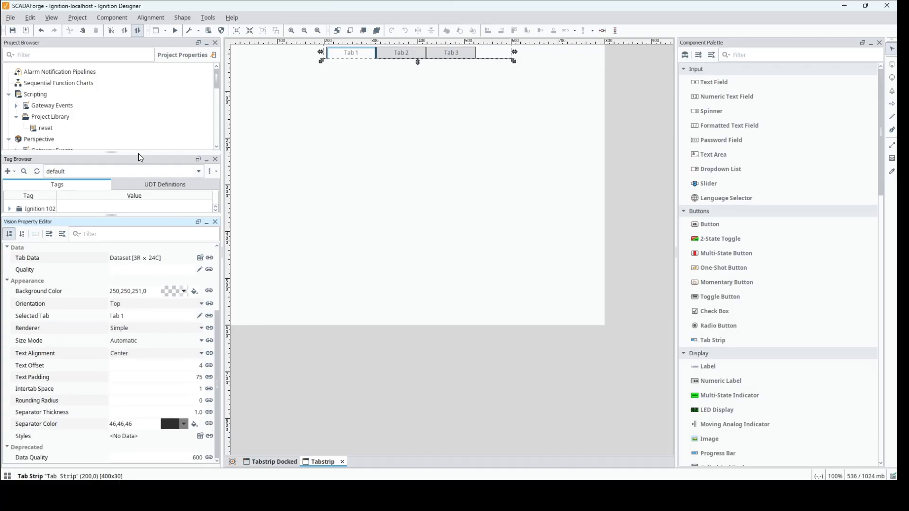
pyautogui.click(175, 31)
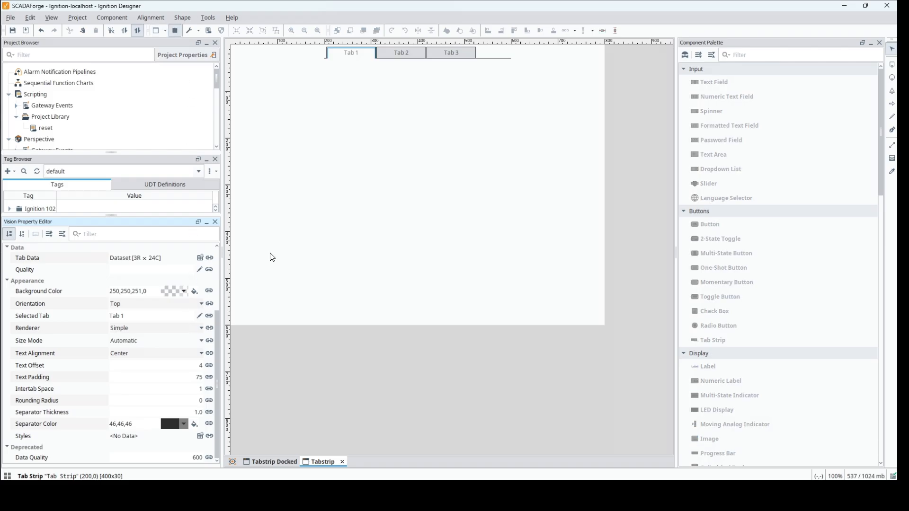
pyautogui.click(396, 56)
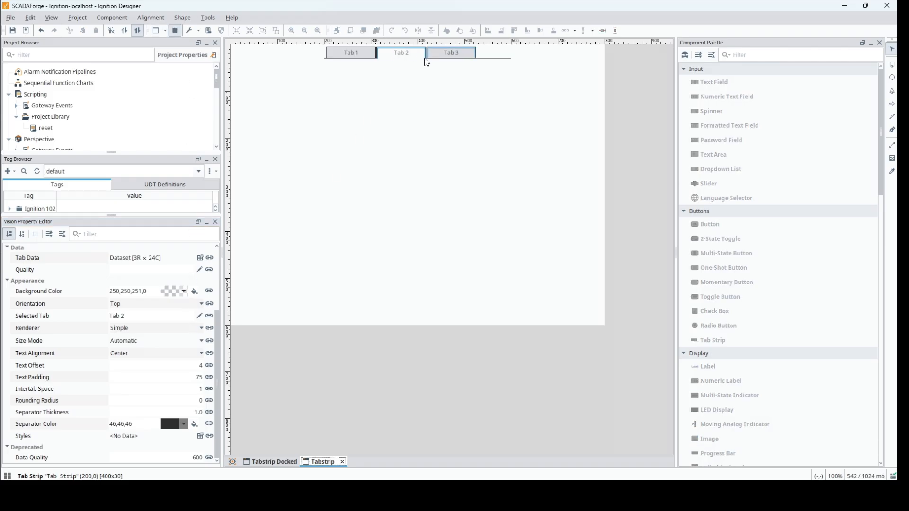
pyautogui.click(428, 56)
pyautogui.click(371, 56)
pyautogui.click(414, 53)
pyautogui.click(459, 59)
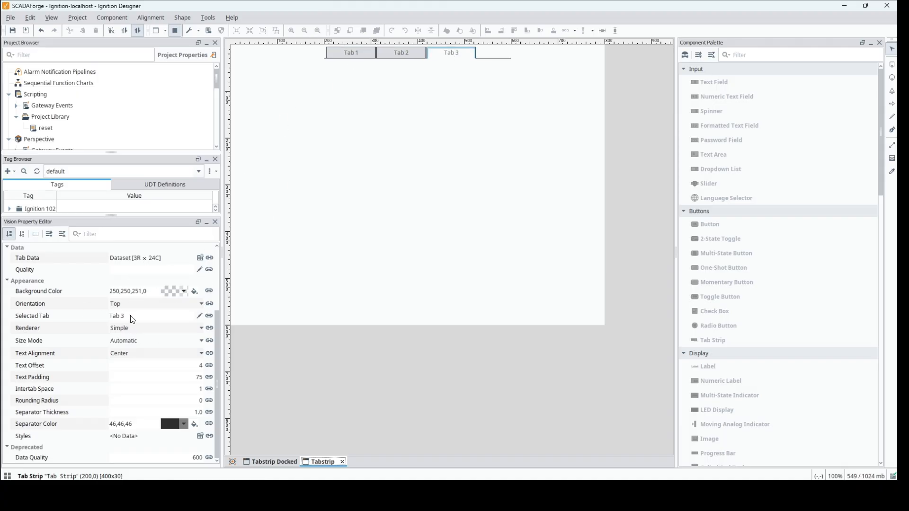
pyautogui.click(398, 53)
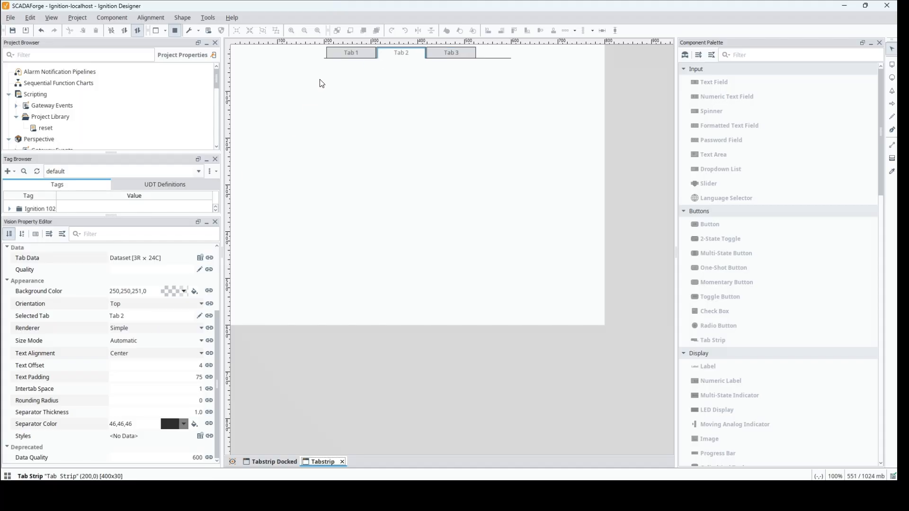
pyautogui.click(341, 54)
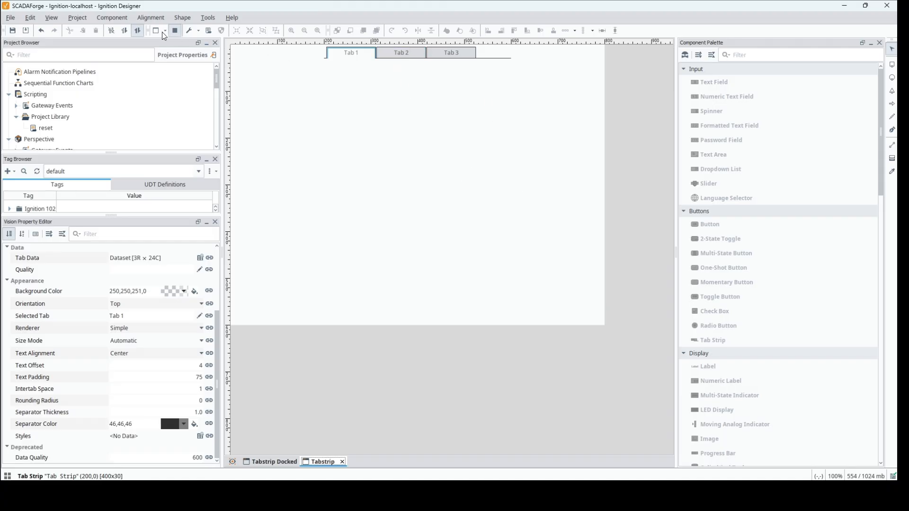
pyautogui.click(175, 30)
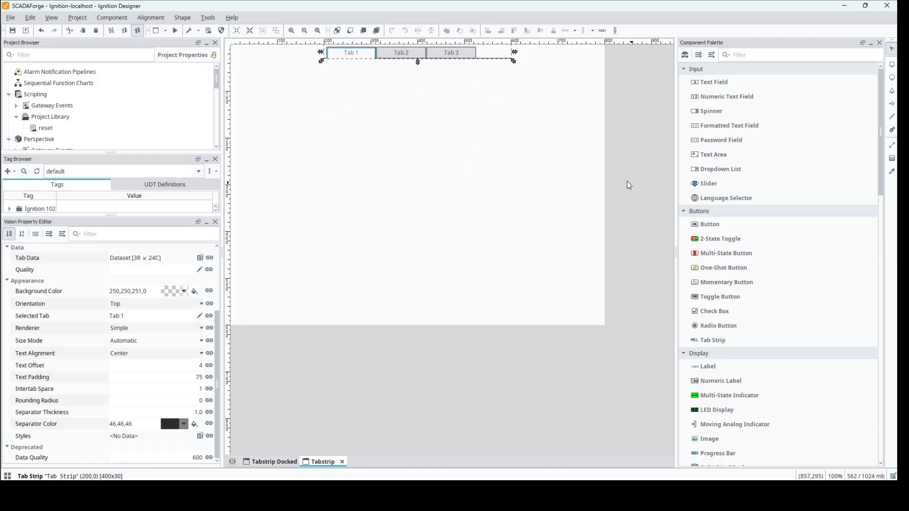
# Add a Container of about 200 × 200 below the tab strip
pyautogui.click(685, 211)
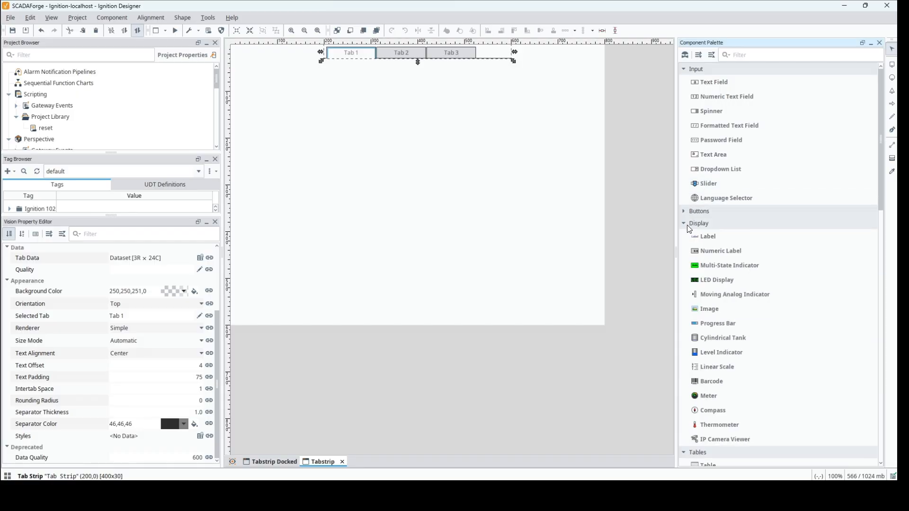
pyautogui.click(686, 229)
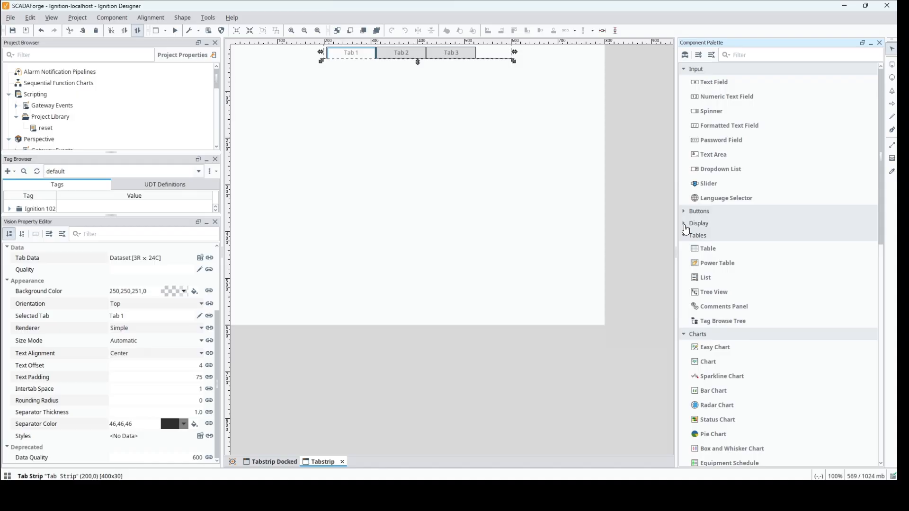
pyautogui.click(687, 238)
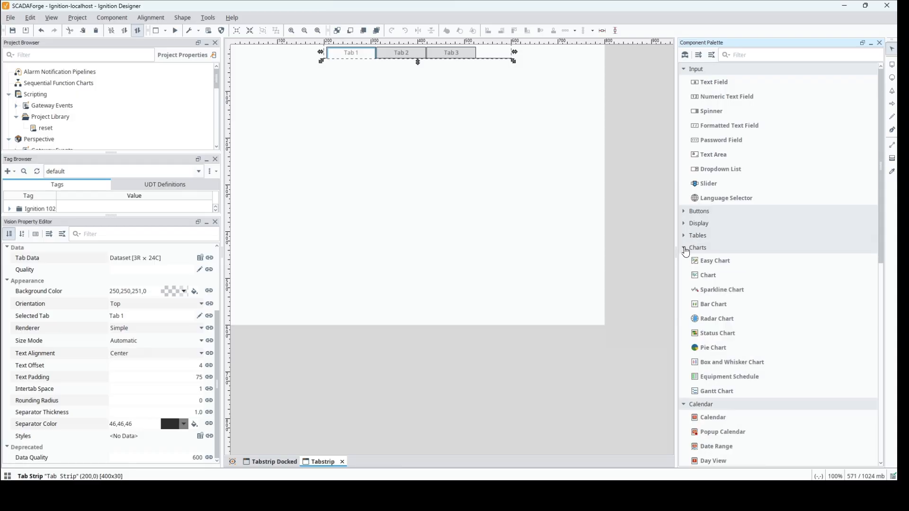
pyautogui.click(686, 250)
pyautogui.click(684, 261)
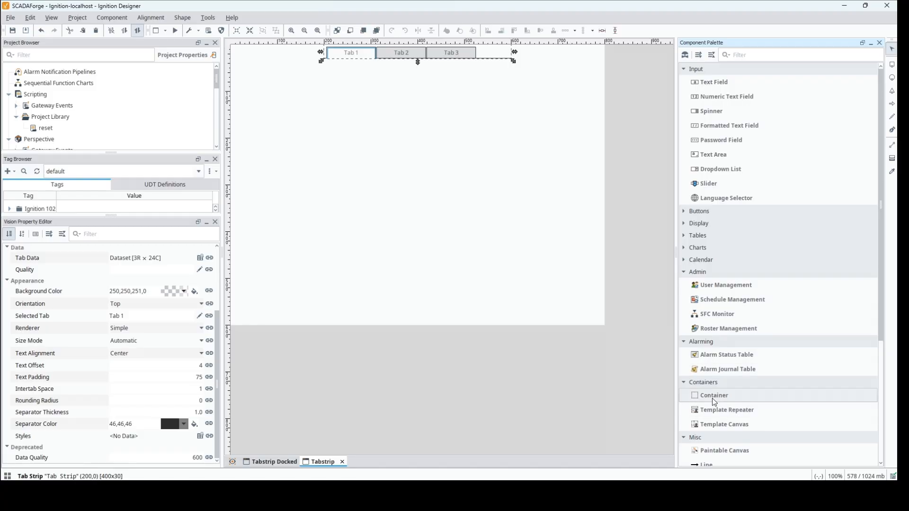
pyautogui.moveTo(711, 398); pyautogui.dragTo(360, 139)
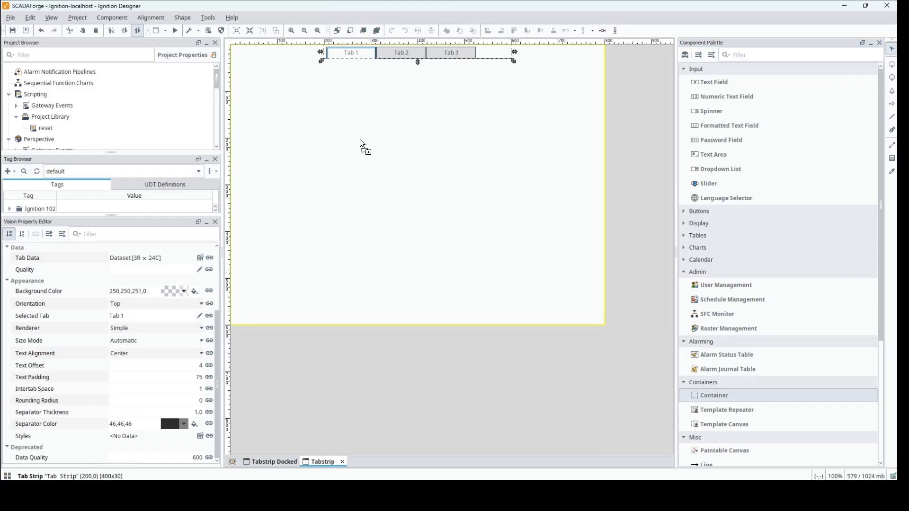
pyautogui.moveTo(327, 110); pyautogui.dragTo(327, 110)
# Move the Container up against the tab strip's lower edge, to about (205,31), and enlarge it to about 394 × 408
pyautogui.moveTo(374, 143); pyautogui.dragTo(374, 104)
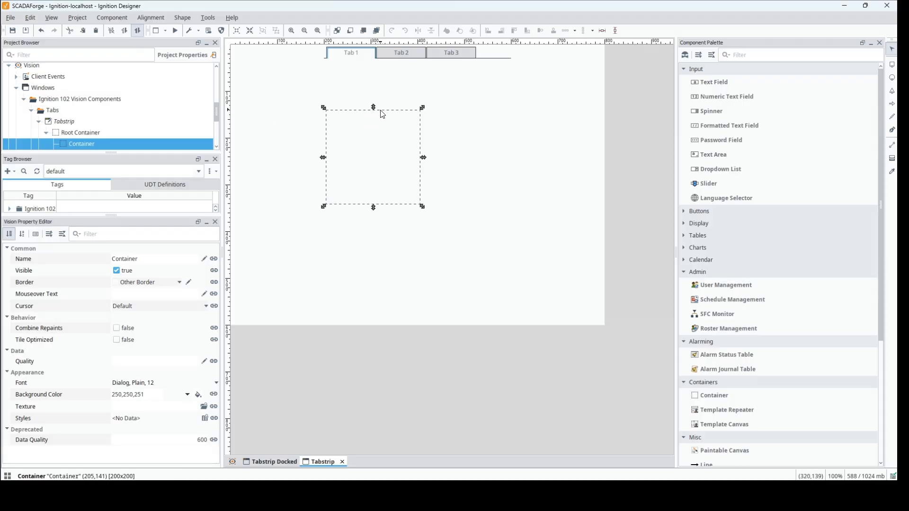
pyautogui.press('Up')
pyautogui.press('Up')
pyautogui.press('Up')
pyautogui.press('Up')
pyautogui.press('Up')
pyautogui.press('Up')
pyautogui.press('Up')
pyautogui.press('Up')
pyautogui.press('Up')
pyautogui.press('Up')
pyautogui.press('Up')
pyautogui.press('Up')
pyautogui.press('Up')
pyautogui.press('Up')
pyautogui.press('Up')
pyautogui.press('Up')
pyautogui.press('Up')
pyautogui.press('Up')
pyautogui.press('Up')
pyautogui.press('Up')
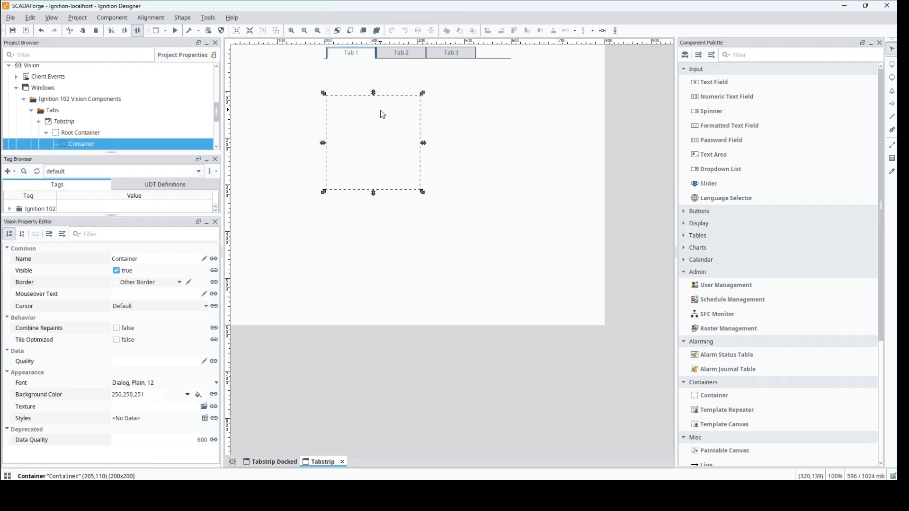
pyautogui.press('Up')
pyautogui.press('Up')
pyautogui.press('Up')
pyautogui.press('Up')
pyautogui.press('Up')
pyautogui.press('Up')
pyautogui.press('Up')
pyautogui.press('Up')
pyautogui.press('Up')
pyautogui.press('Up')
pyautogui.press('Up')
pyautogui.press('Up')
pyautogui.press('Up')
pyautogui.press('Up')
pyautogui.press('Up')
pyautogui.press('Up')
pyautogui.press('Up')
pyautogui.press('Up')
pyautogui.press('Up')
pyautogui.press('Up')
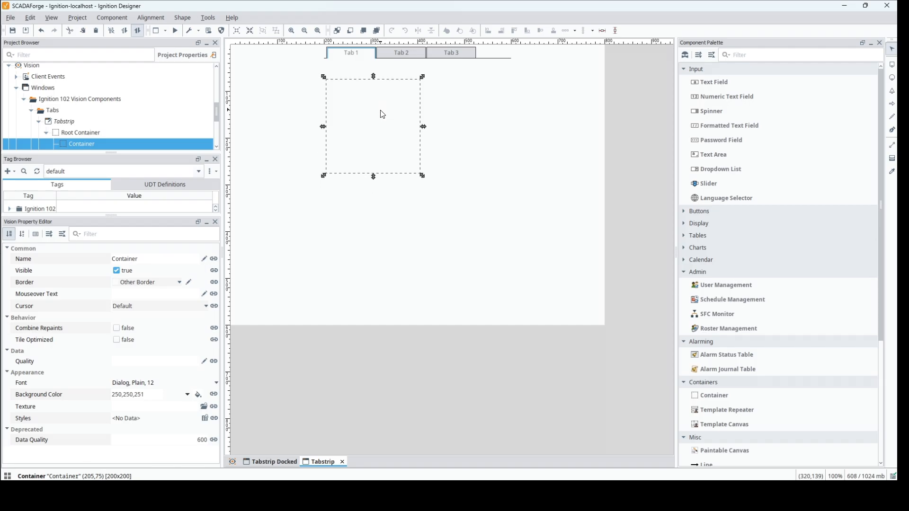
pyautogui.press('Up')
pyautogui.press('Up')
pyautogui.press('Up')
pyautogui.press('Up')
pyautogui.press('Up')
pyautogui.press('Up')
pyautogui.press('Up')
pyautogui.press('Up')
pyautogui.press('Up')
pyautogui.press('Up')
pyautogui.press('Up')
pyautogui.press('Up')
pyautogui.press('Up')
pyautogui.press('Up')
pyautogui.press('Up')
pyautogui.press('Up')
pyautogui.press('Up')
pyautogui.press('Up')
pyautogui.press('Up')
pyautogui.press('Up')
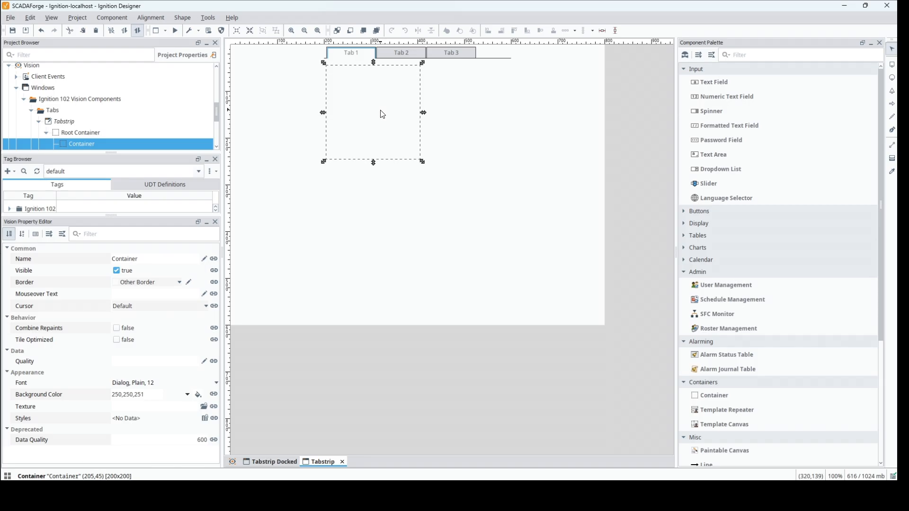
pyautogui.press('Up')
pyautogui.press('Up')
pyautogui.press('Up')
pyautogui.press('Up')
pyautogui.press('Up')
pyautogui.press('Up')
pyautogui.press('Up')
pyautogui.press('Up')
pyautogui.press('Up')
pyautogui.press('Up')
pyautogui.press('Up')
pyautogui.press('Up')
pyautogui.press('Up')
pyautogui.press('Up')
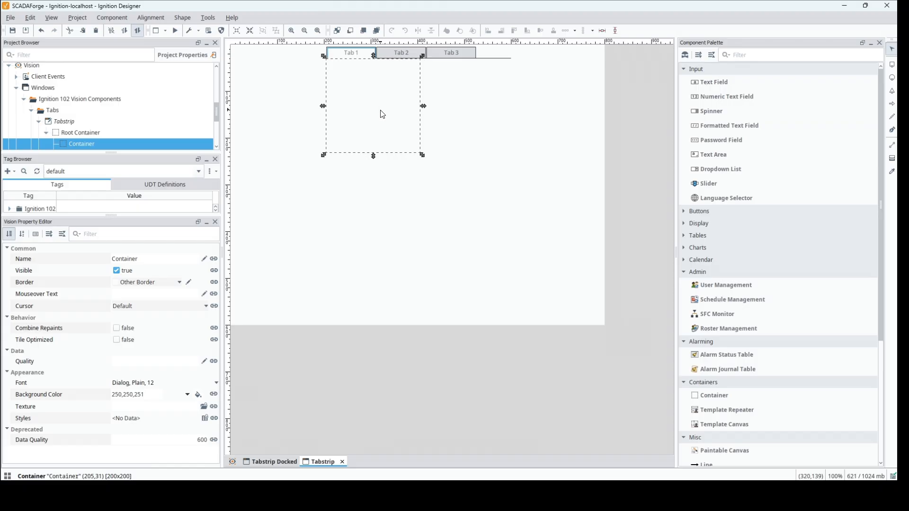
pyautogui.moveTo(422, 157); pyautogui.dragTo(514, 256)
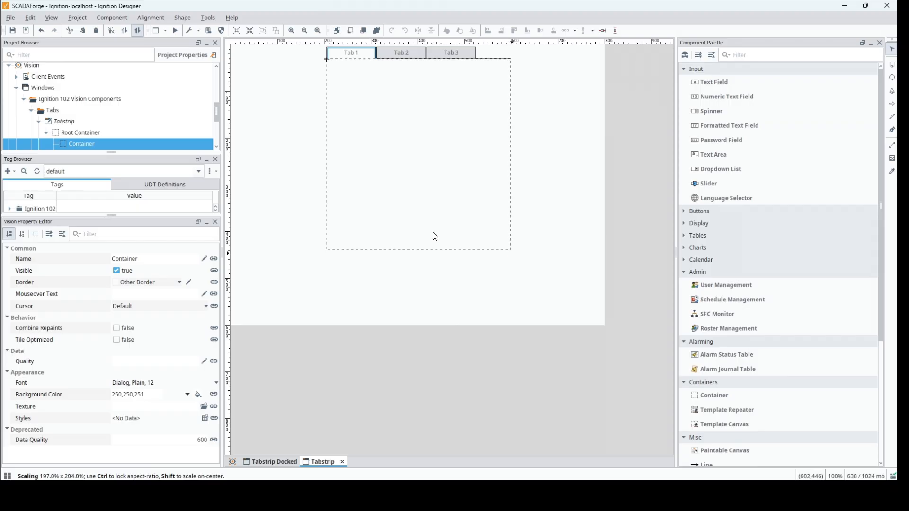
# Place a Label inside the Container, enlarge it to about 148 × 103, and check its nesting in the project tree
pyautogui.moveTo(187, 154); pyautogui.dragTo(180, 233)
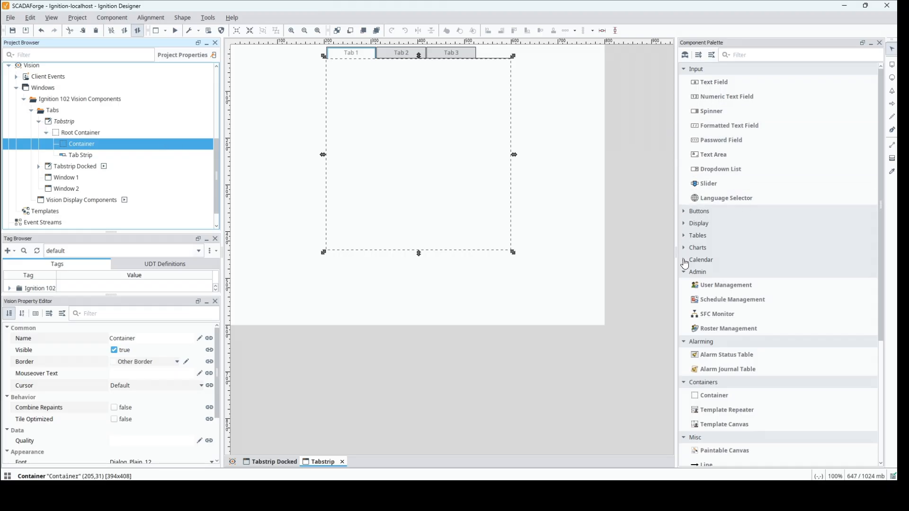
pyautogui.click(685, 229)
pyautogui.moveTo(707, 236); pyautogui.dragTo(417, 133)
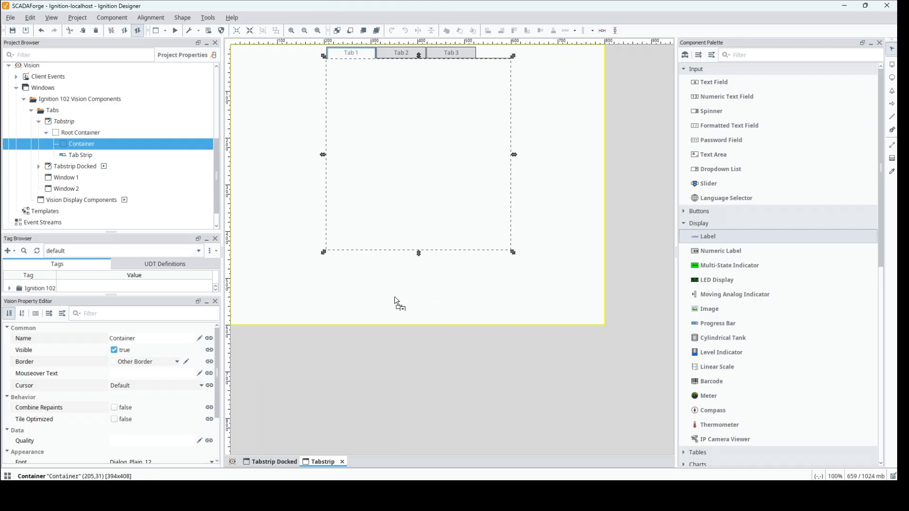
pyautogui.click(393, 127)
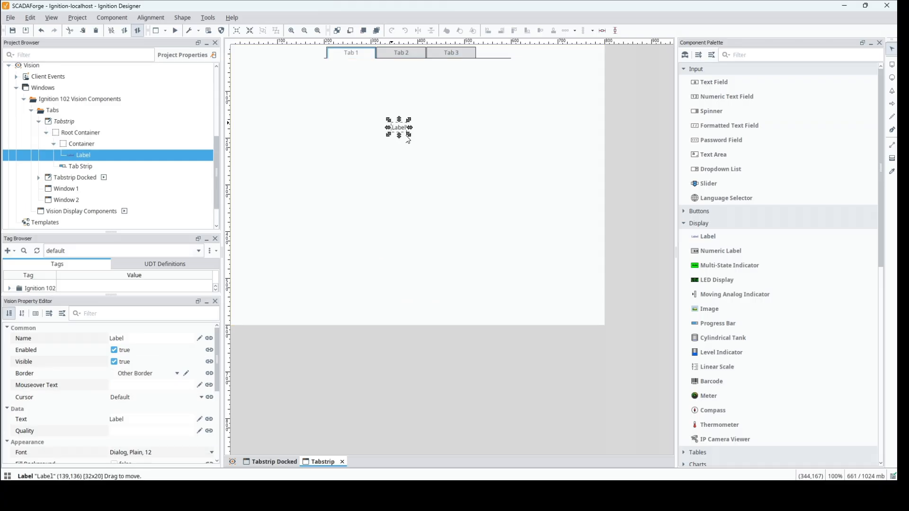
pyautogui.moveTo(466, 135); pyautogui.dragTo(426, 174)
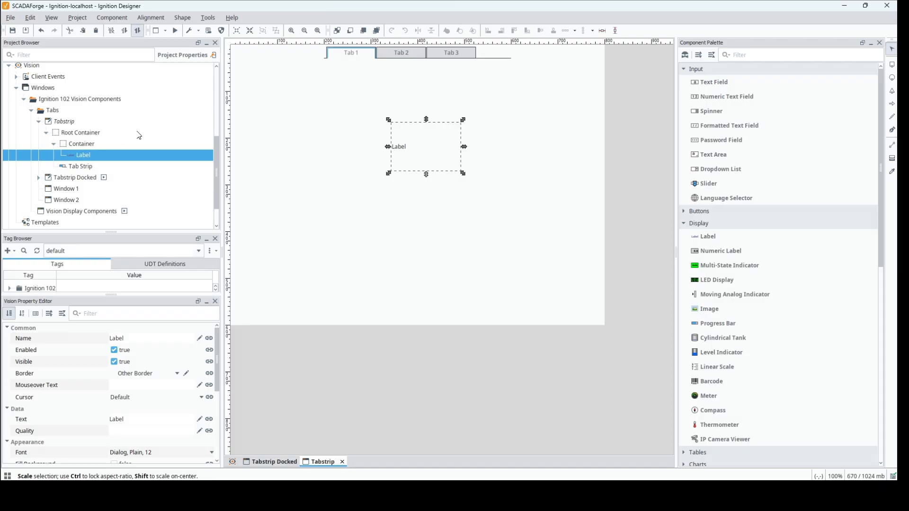
pyautogui.click(52, 145)
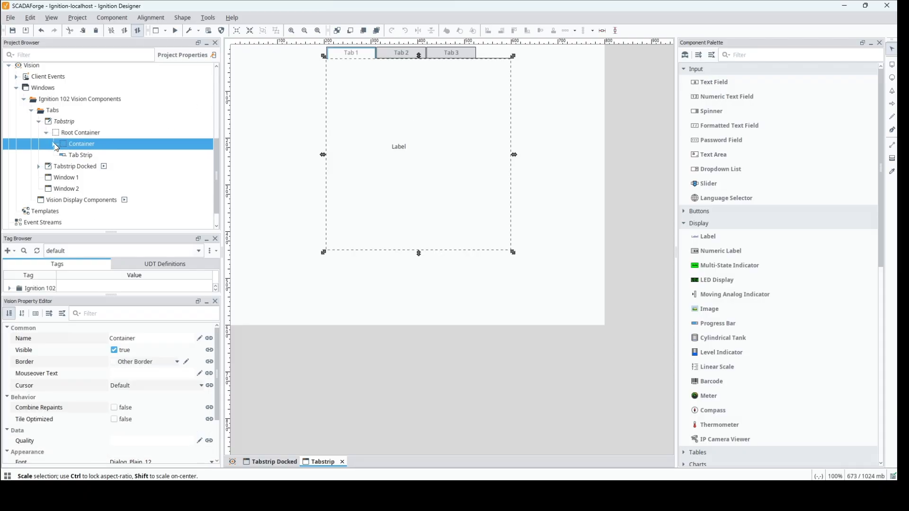
pyautogui.click(54, 144)
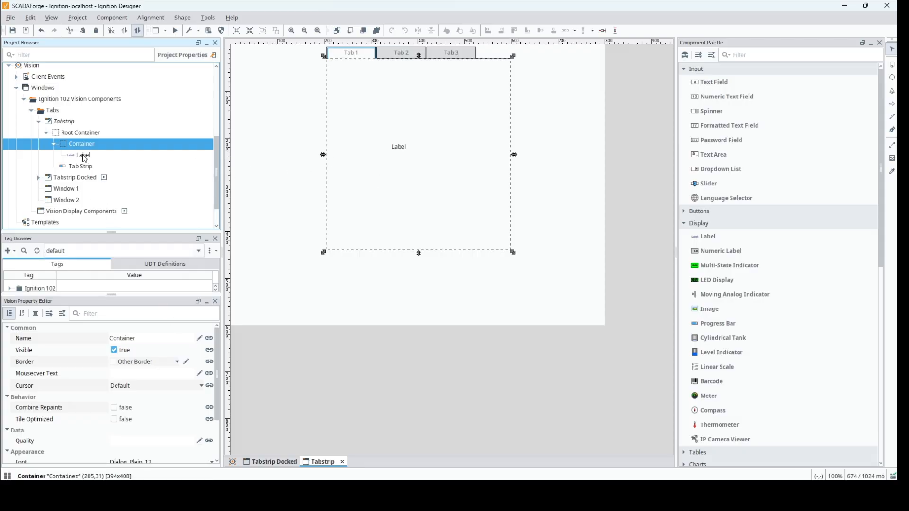
# Set the Label's font to Dialog, Bold, size 48
pyautogui.click(397, 148)
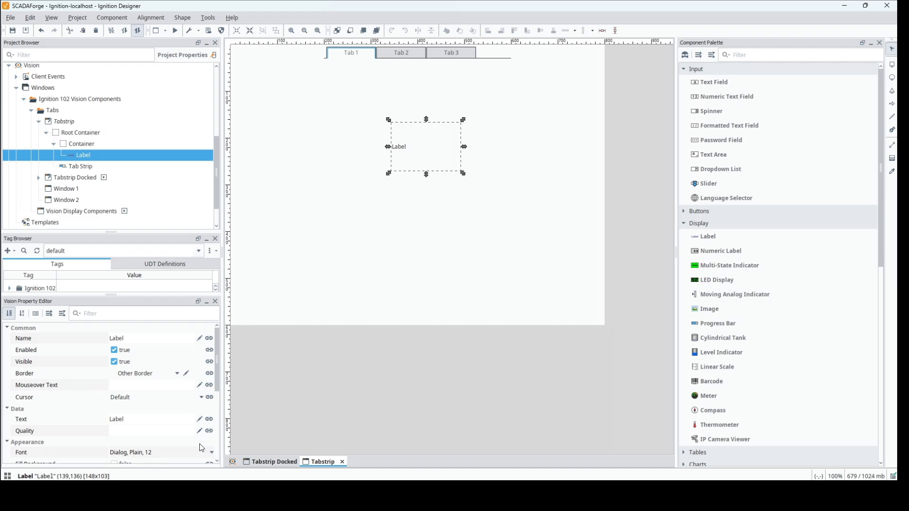
pyautogui.click(211, 453)
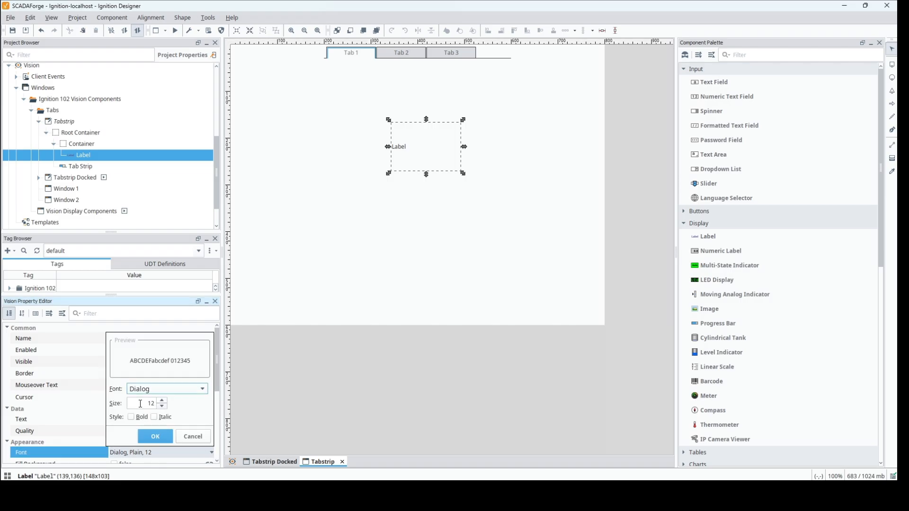
pyautogui.press('Tab')
pyautogui.write('48')
pyautogui.press('Tab')
pyautogui.click(148, 438)
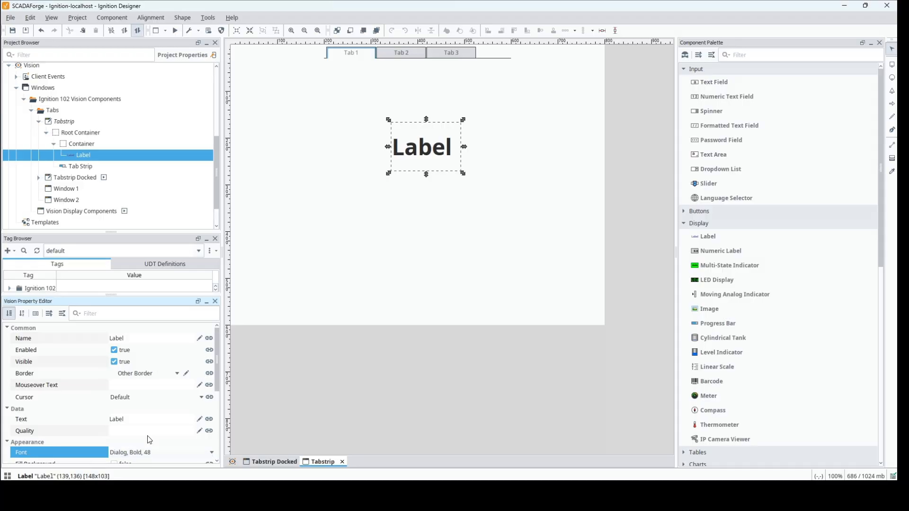
# Set the Label's text to "Tab 1"
pyautogui.doubleClick(157, 422)
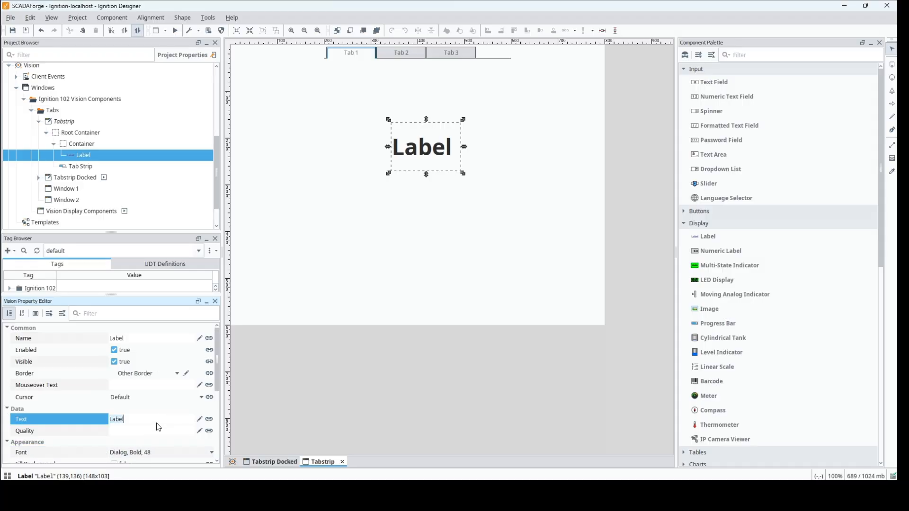
pyautogui.write('Tab 1')
pyautogui.click(158, 429)
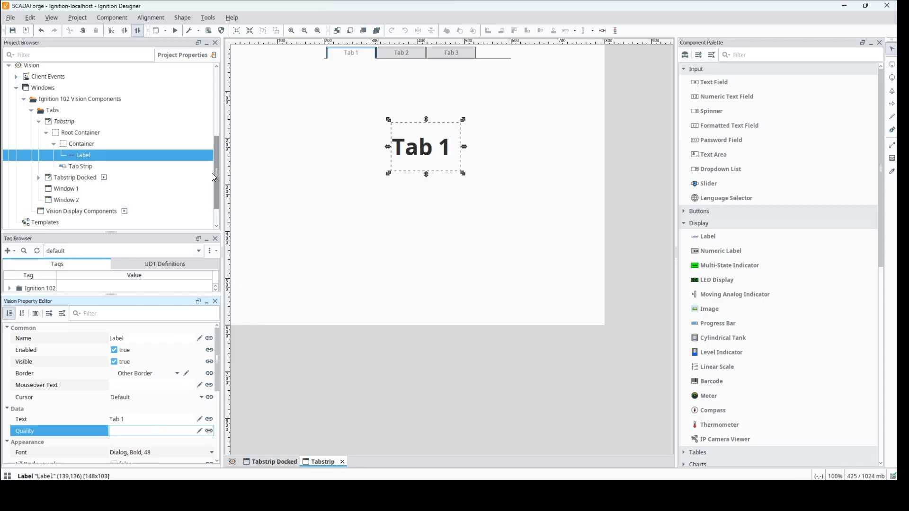
# Start an expression binding on the Container's Visible property and insert a reference to the Tab Strip's Selected Tab property
pyautogui.click(85, 145)
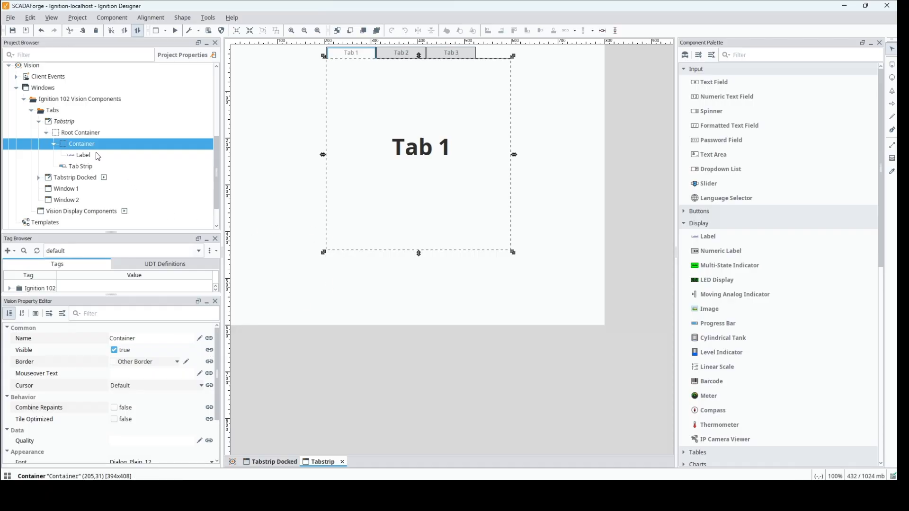
pyautogui.click(209, 351)
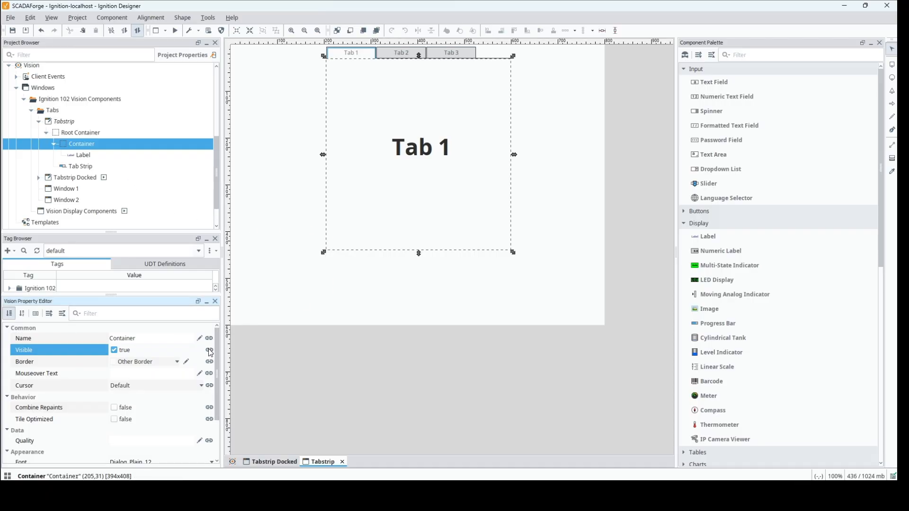
pyautogui.click(290, 149)
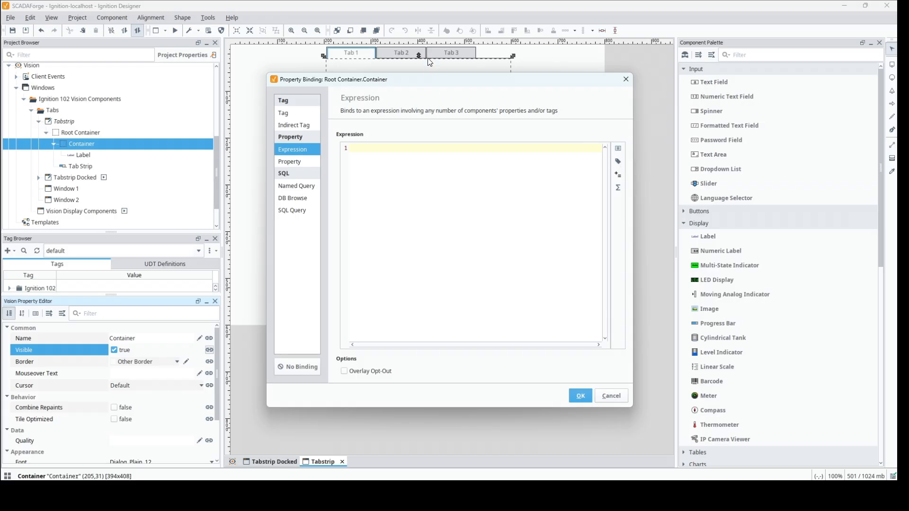
pyautogui.click(618, 150)
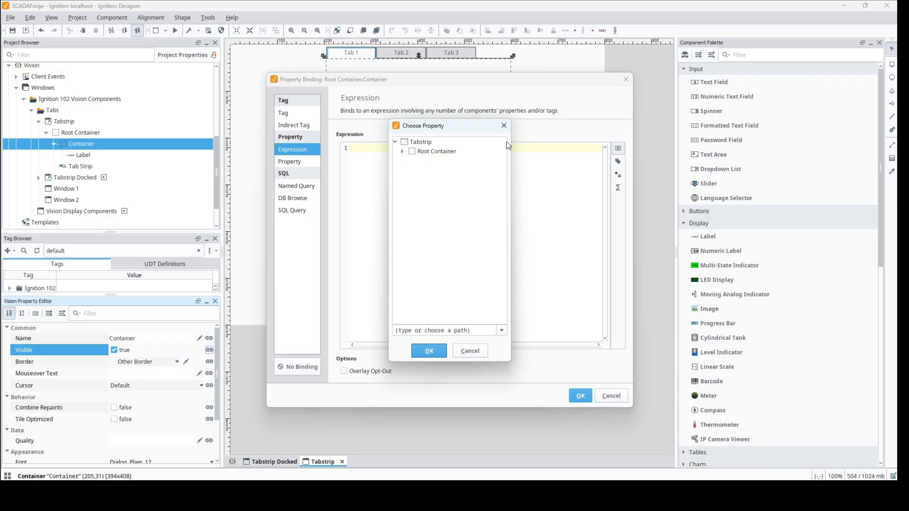
pyautogui.click(403, 151)
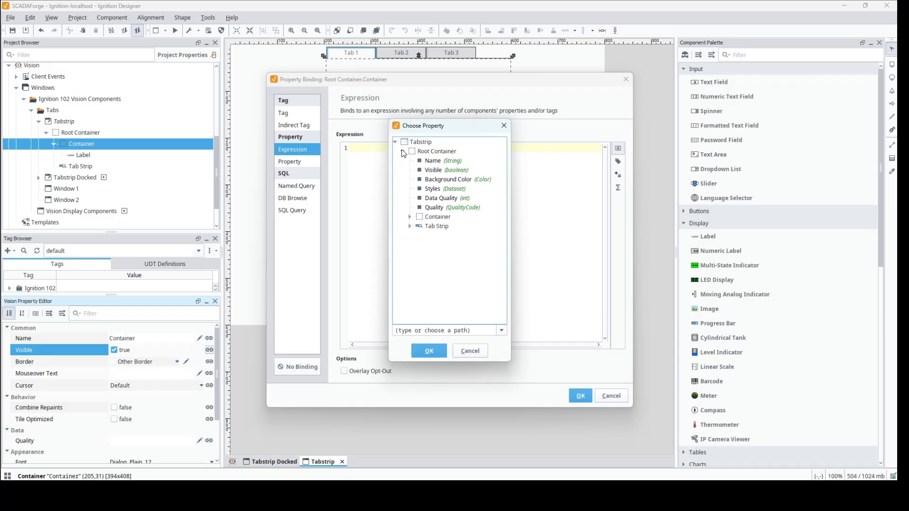
pyautogui.click(410, 217)
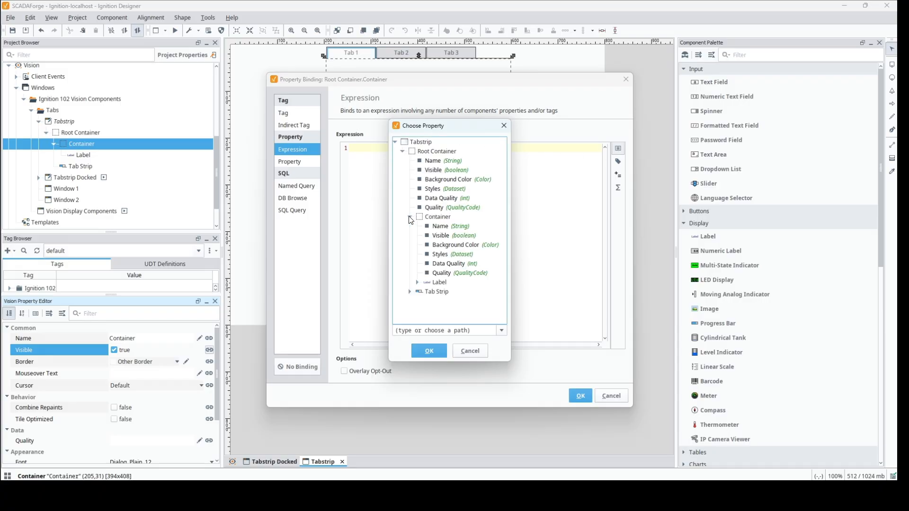
pyautogui.click(410, 218)
pyautogui.click(410, 226)
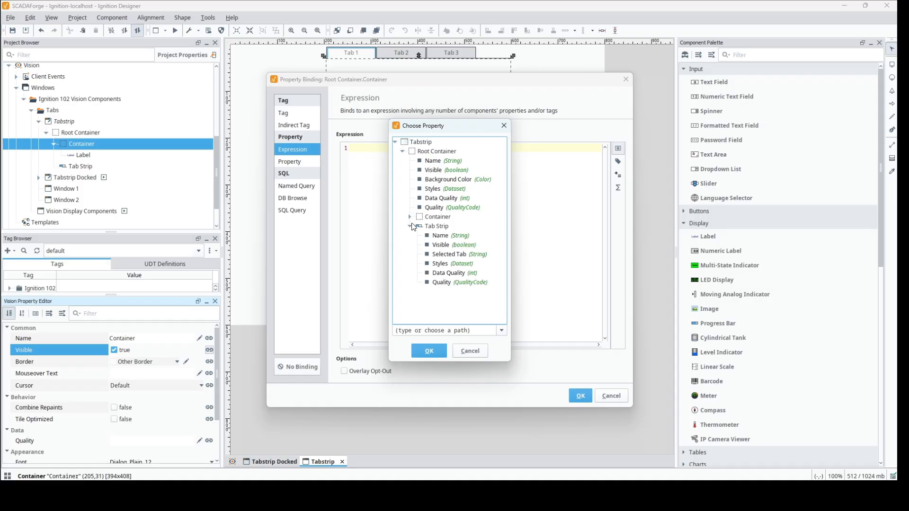
pyautogui.click(429, 255)
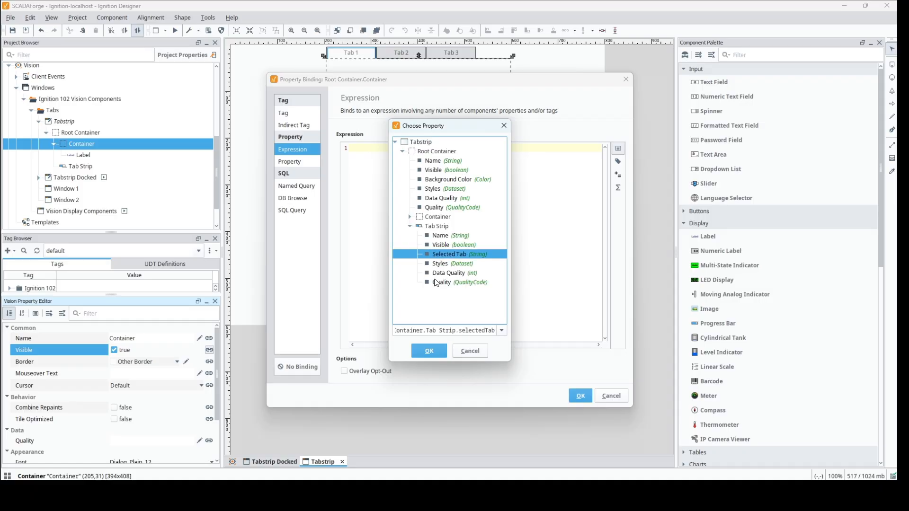
pyautogui.click(427, 351)
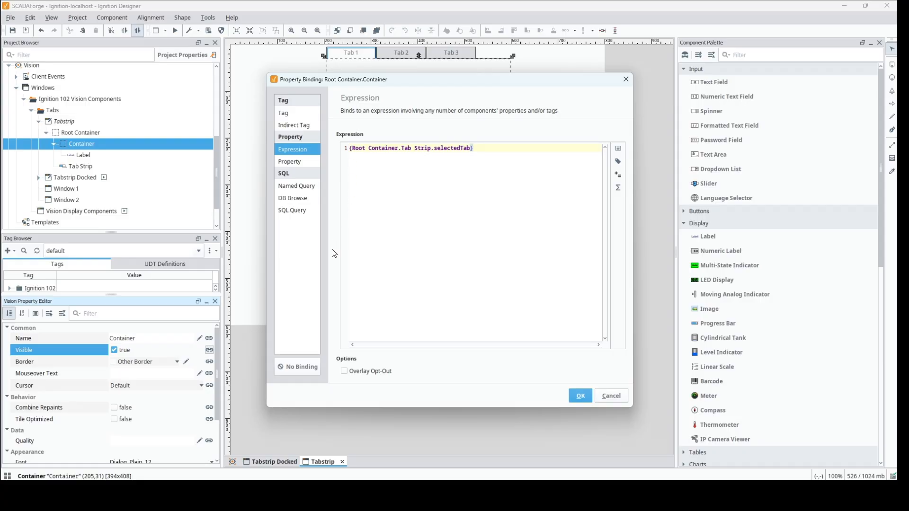
# Complete the visibility expression as if({Root Container.Tab Strip.selectedTab}="Tab 1", 1, 0) and apply the binding
pyautogui.write('if)')
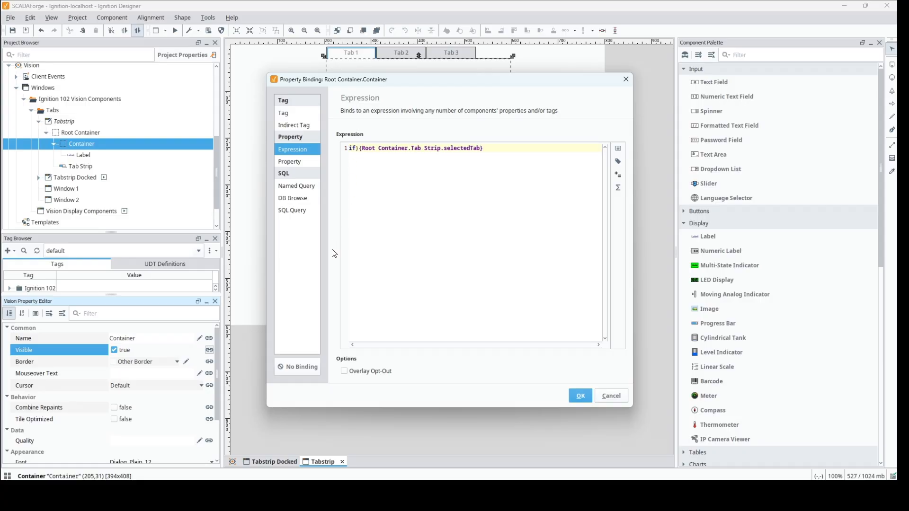
pyautogui.press('BackSpace')
pyautogui.write('(')
pyautogui.click(496, 152)
pyautogui.write('="Tab 1", 1, 0)')
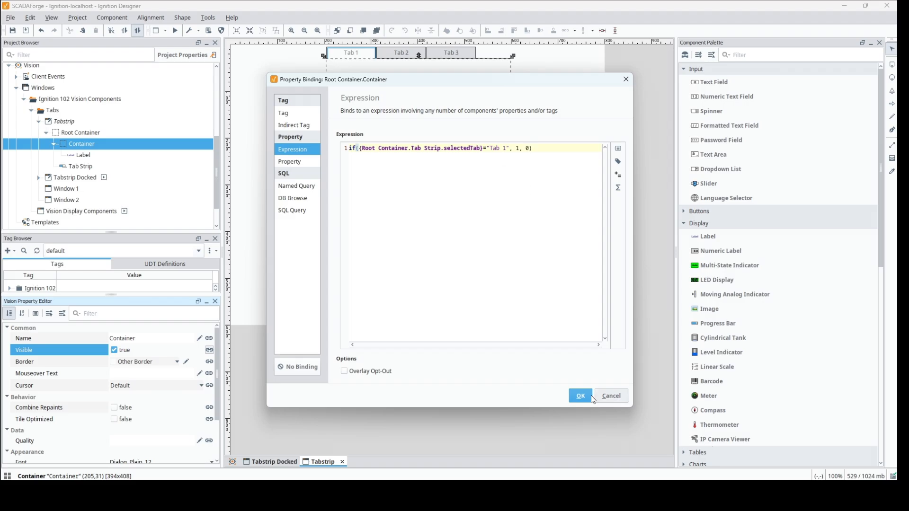
pyautogui.click(574, 398)
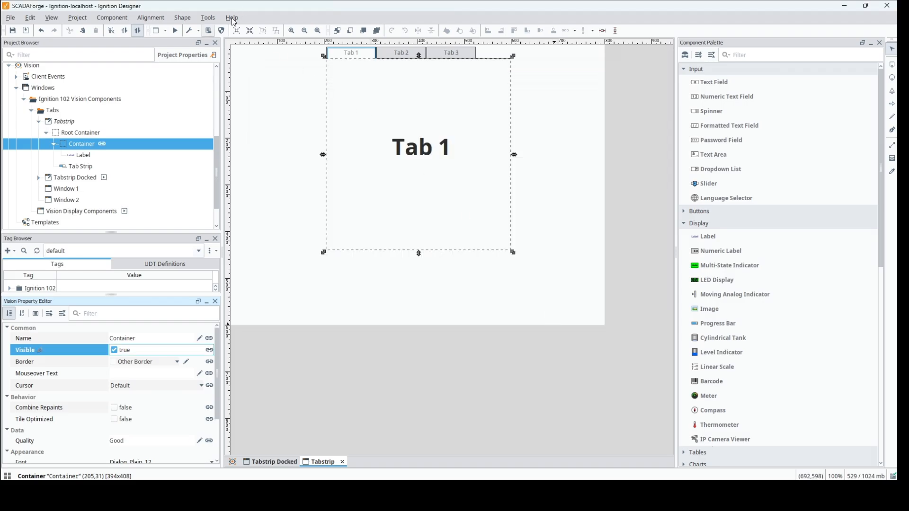
# Preview the window, switch to Tab 2 and back to Tab 1 to test the Container's visibility, and return to design mode
pyautogui.click(177, 31)
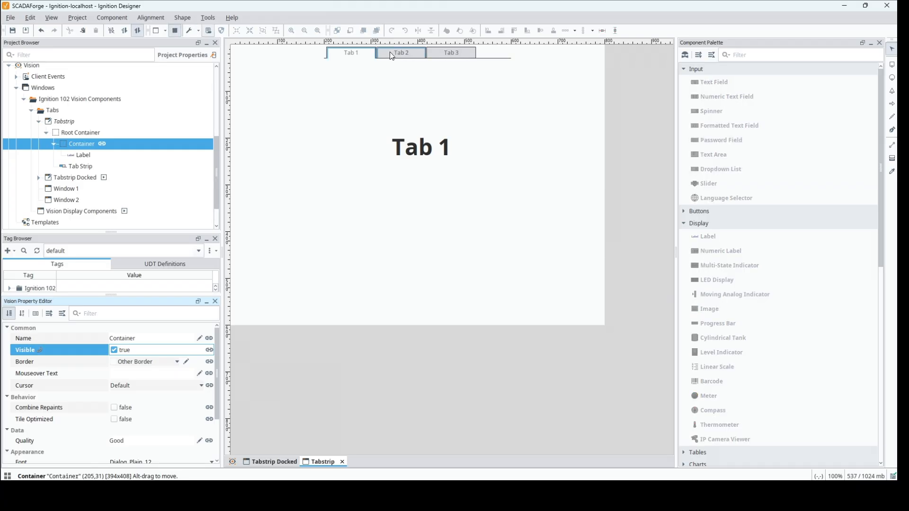
pyautogui.click(392, 56)
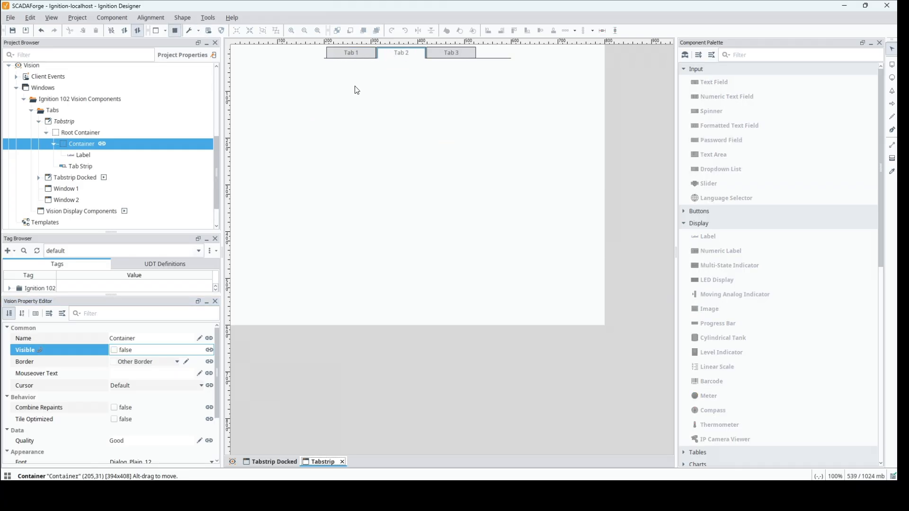
pyautogui.click(357, 55)
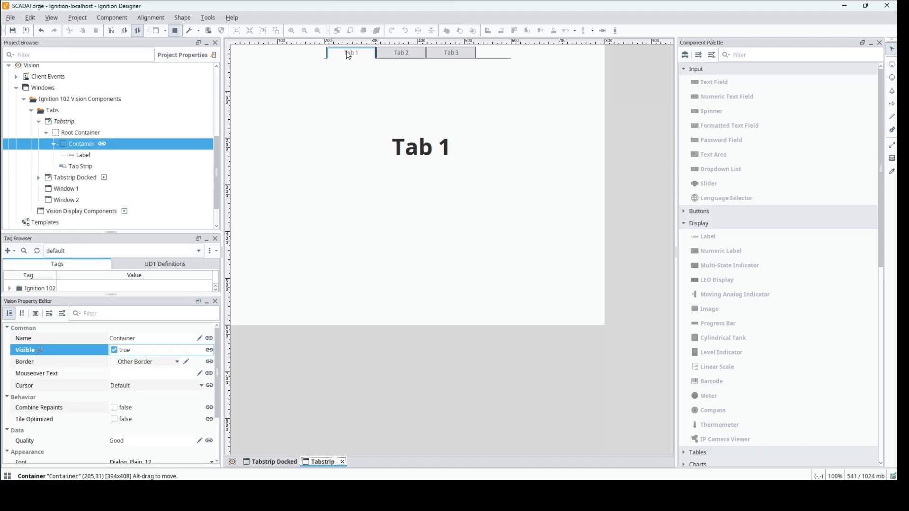
pyautogui.click(175, 30)
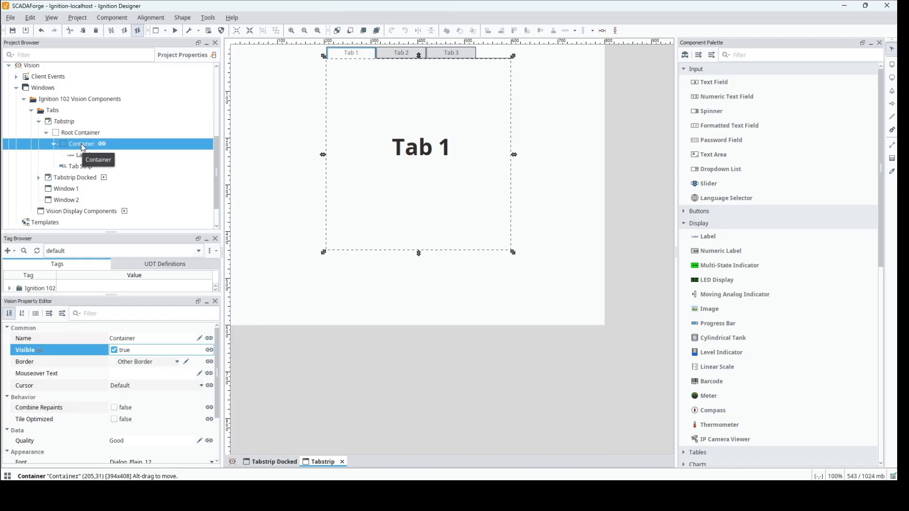
# Copy the Container, paste it into the Root Container just below the tab strip, and center the copy horizontally in the window
pyautogui.hotkey('ctrl', 'c')
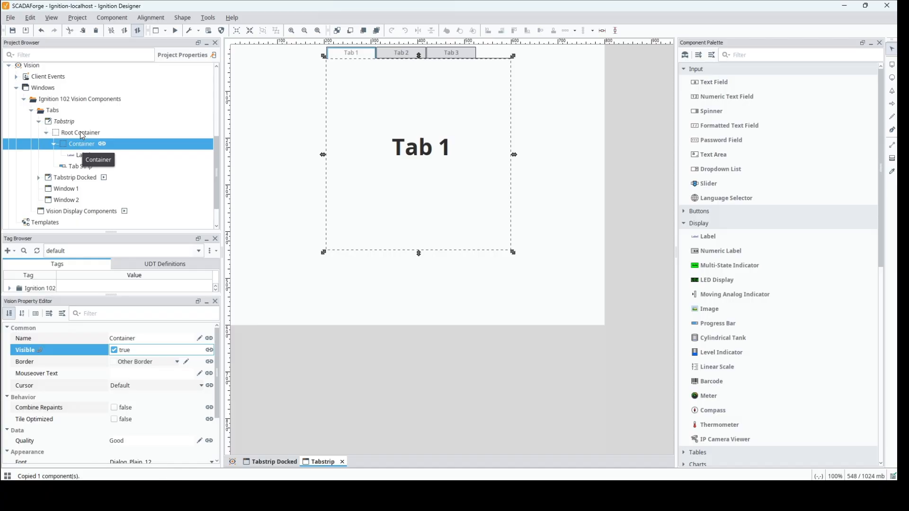
pyautogui.click(81, 133)
pyautogui.hotkey('ctrl', 'v')
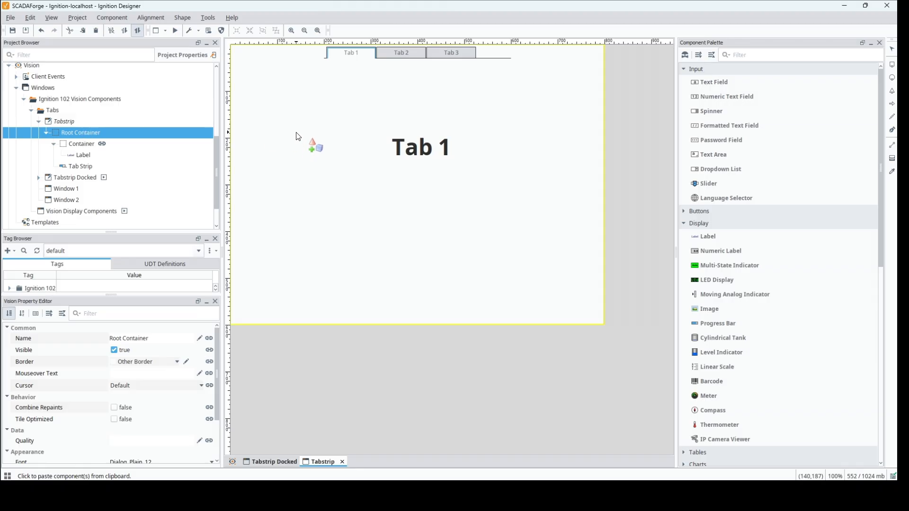
pyautogui.click(322, 59)
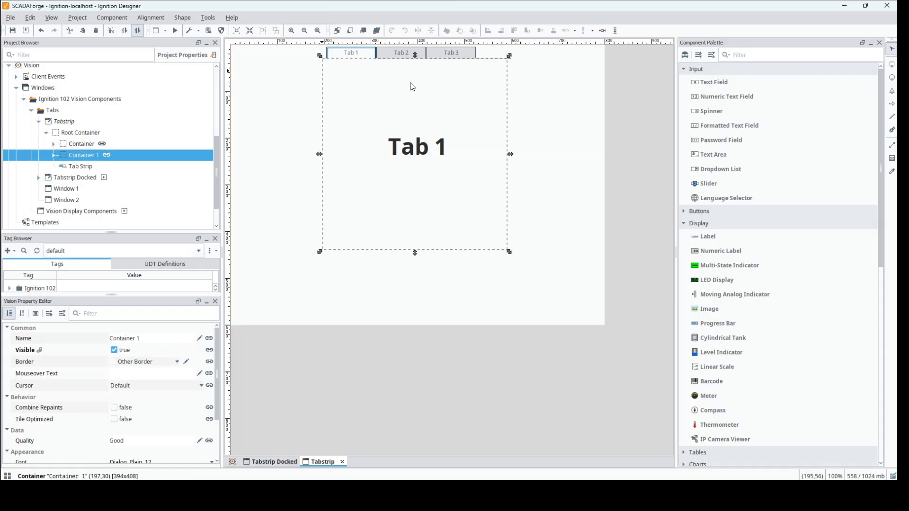
pyautogui.click(601, 31)
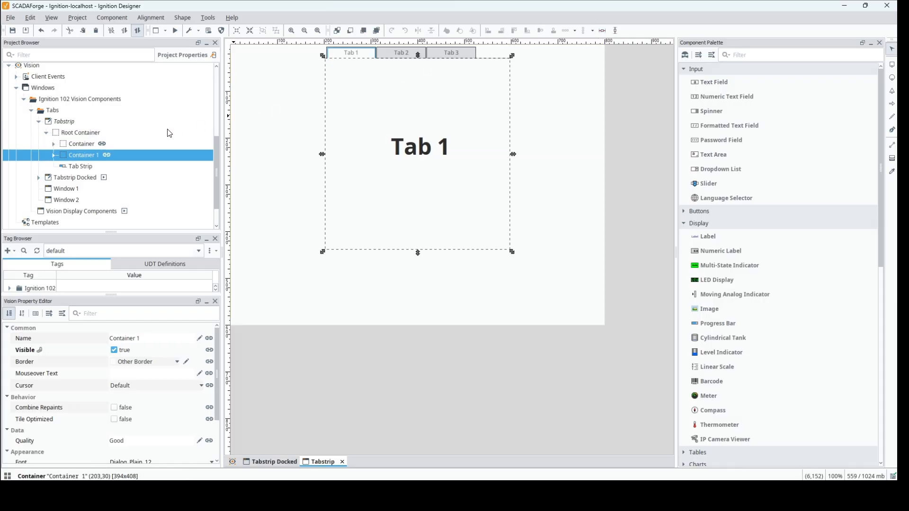
# Paste a second copy of the Container into the Root Container below the tab strip and center it horizontally, at about (203,30)
pyautogui.click(83, 135)
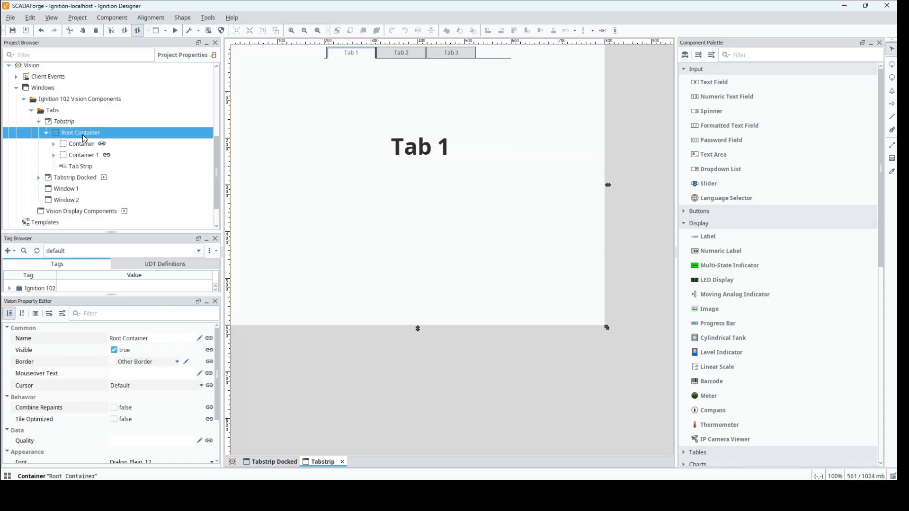
pyautogui.hotkey('ctrl', 'v')
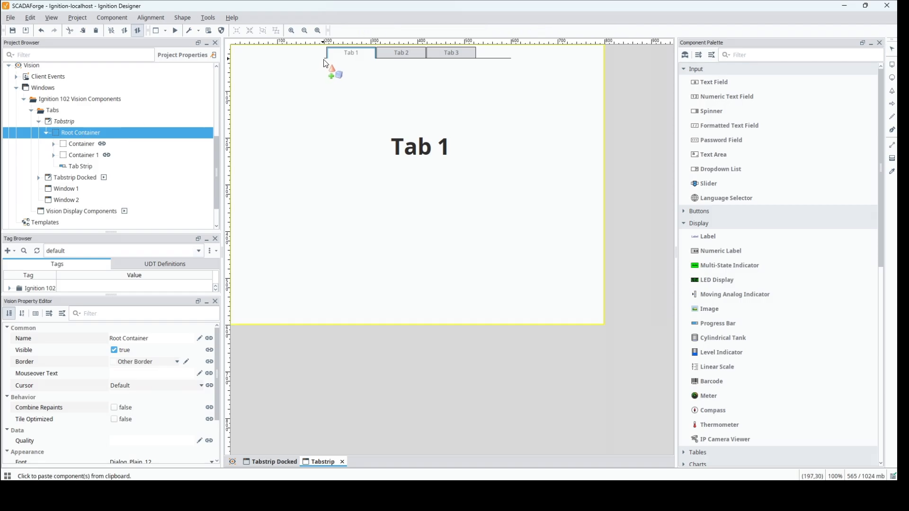
pyautogui.click(324, 63)
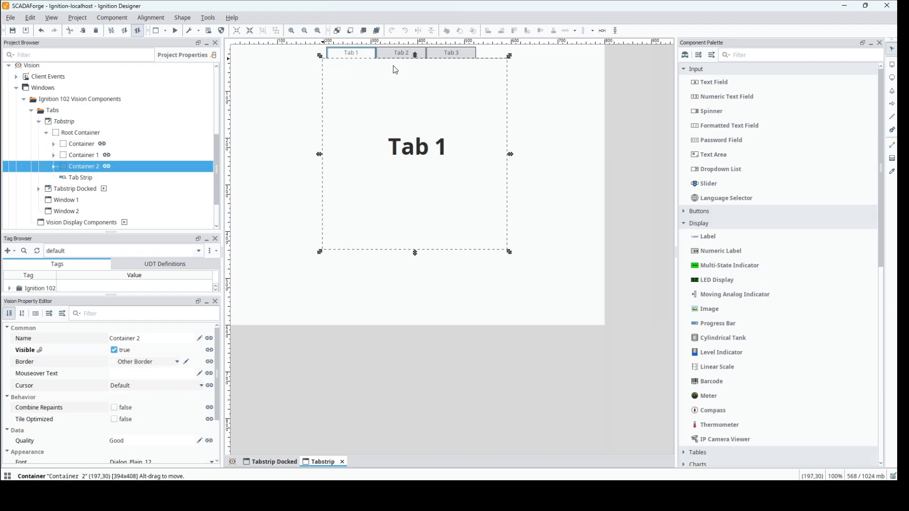
pyautogui.click(603, 31)
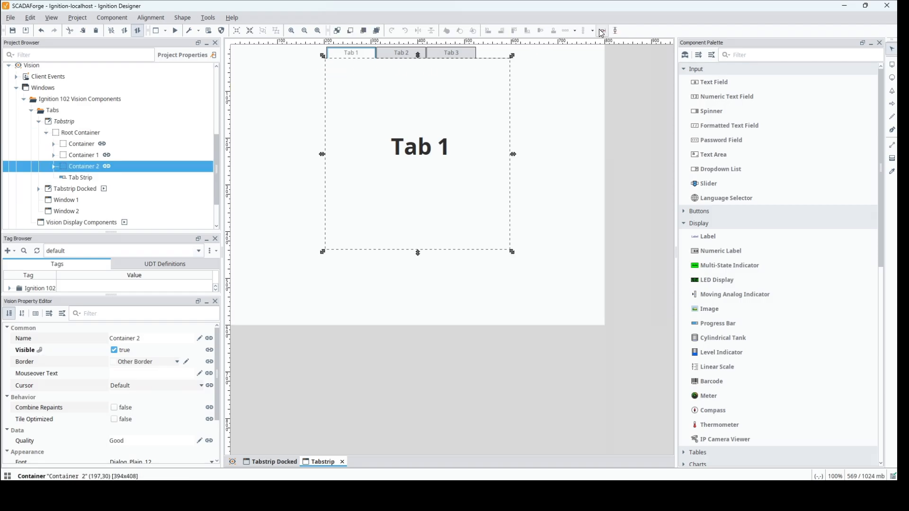
# Change the Visible expression of Container 1 to compare the selected tab with "Tab 2"
pyautogui.click(54, 155)
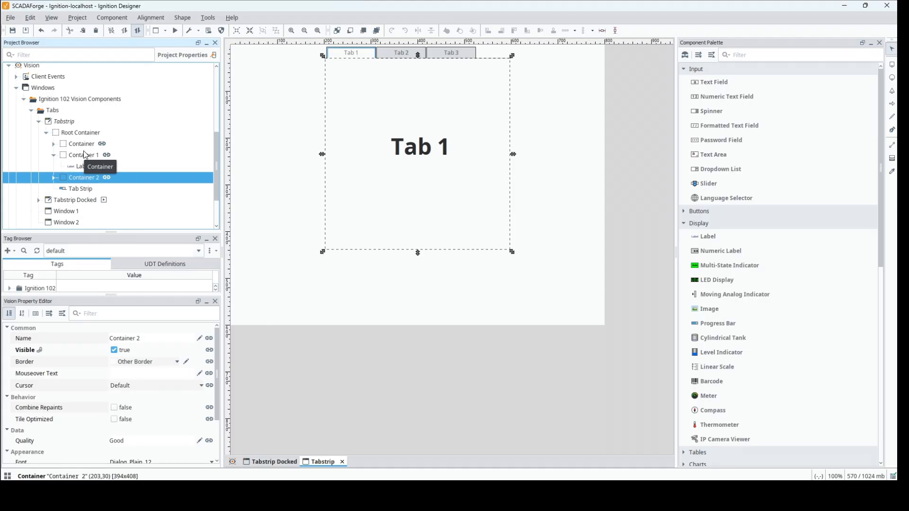
pyautogui.click(83, 155)
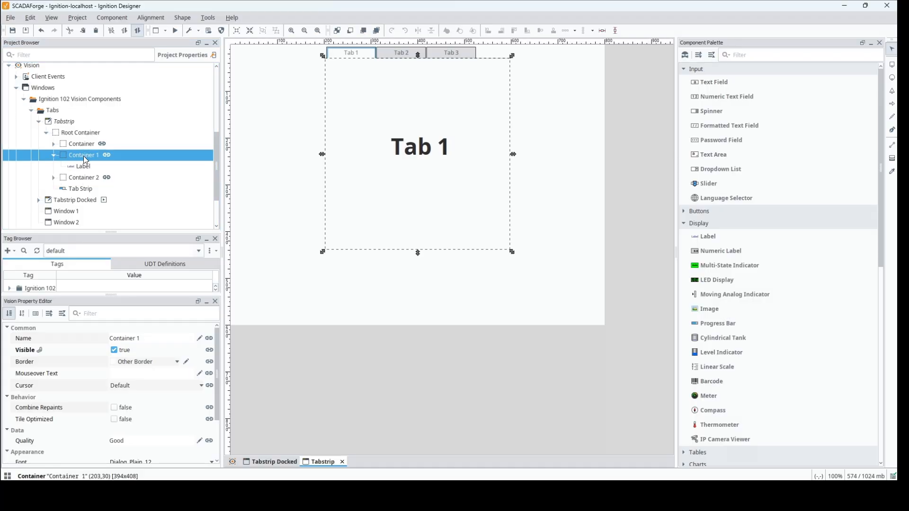
pyautogui.click(209, 350)
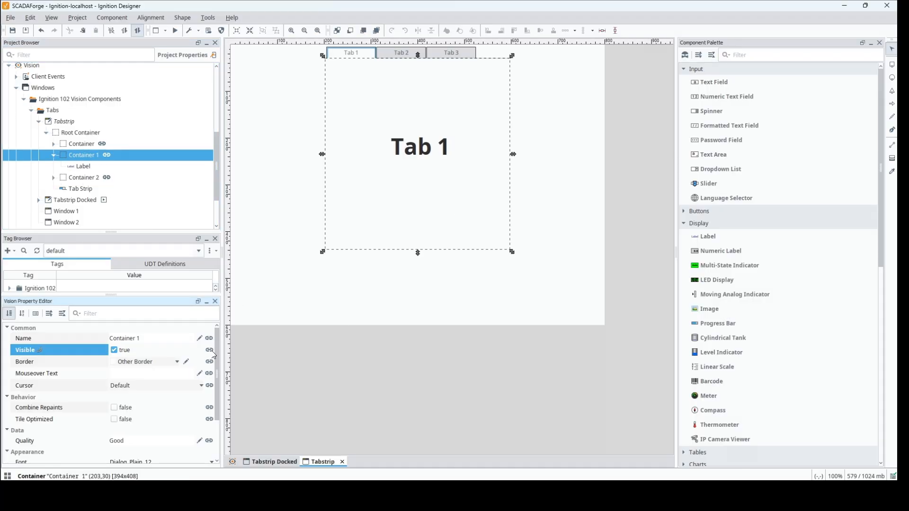
pyautogui.click(210, 349)
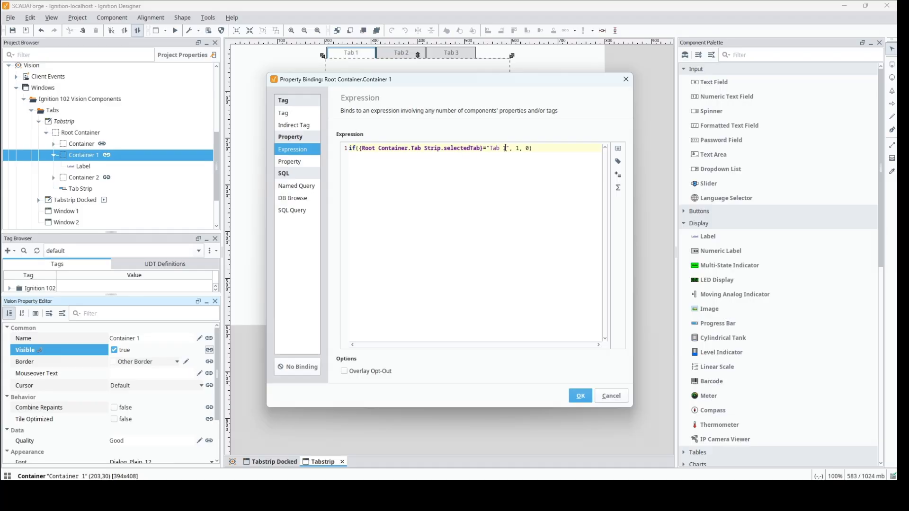
pyautogui.click(503, 155)
pyautogui.write('2')
pyautogui.press('Delete')
pyautogui.click(582, 400)
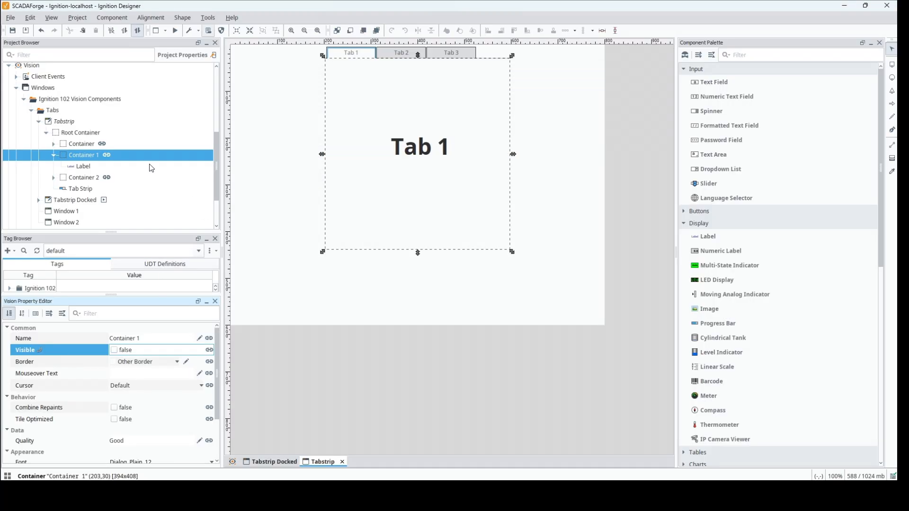
# Change the Visible expression of Container 2 to compare the selected tab with "Tab 3", and expand that container in the project tree
pyautogui.click(84, 178)
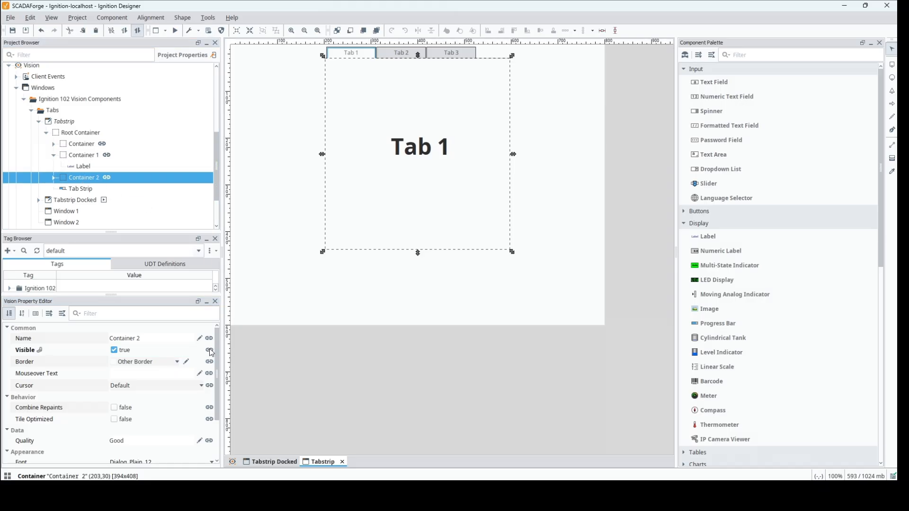
pyautogui.click(209, 350)
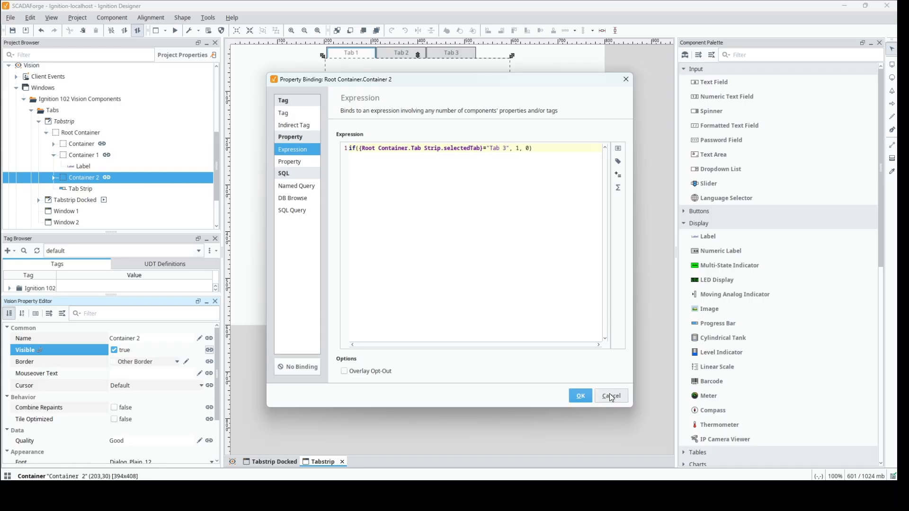
pyautogui.click(580, 396)
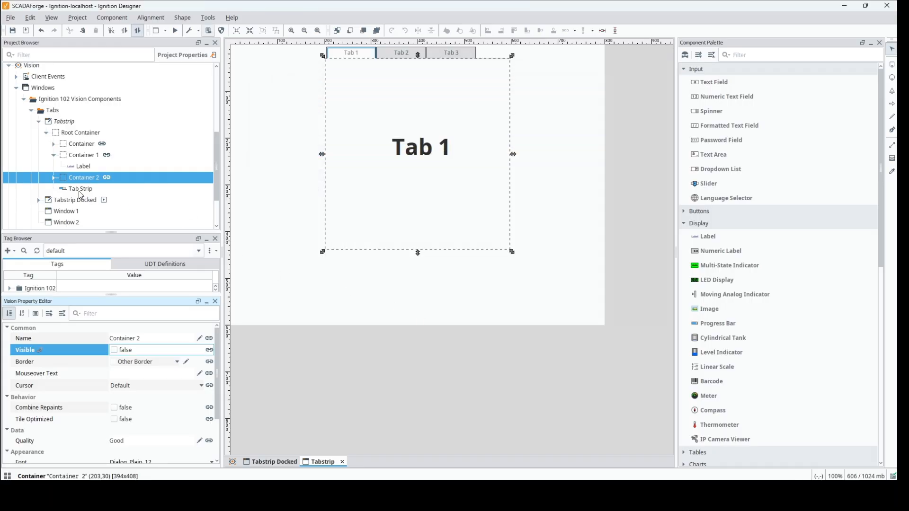
pyautogui.click(53, 177)
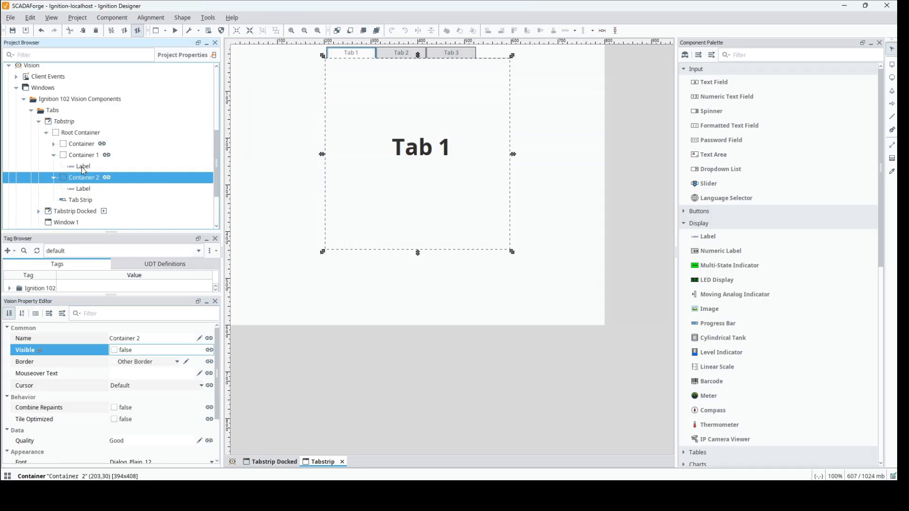
# Set the label text in Container 1 to "Tab 2" and the label text in Container 2 to "Tab 3"
pyautogui.click(81, 166)
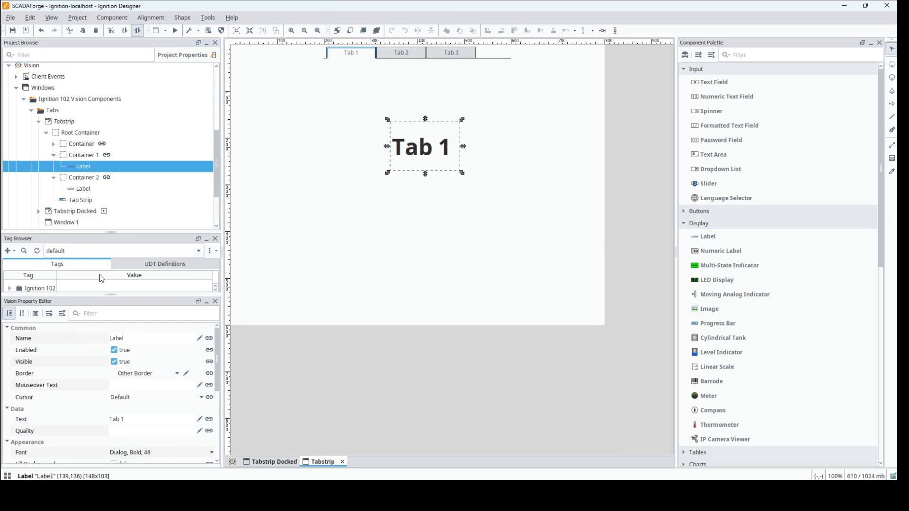
pyautogui.click(149, 422)
pyautogui.press('Return')
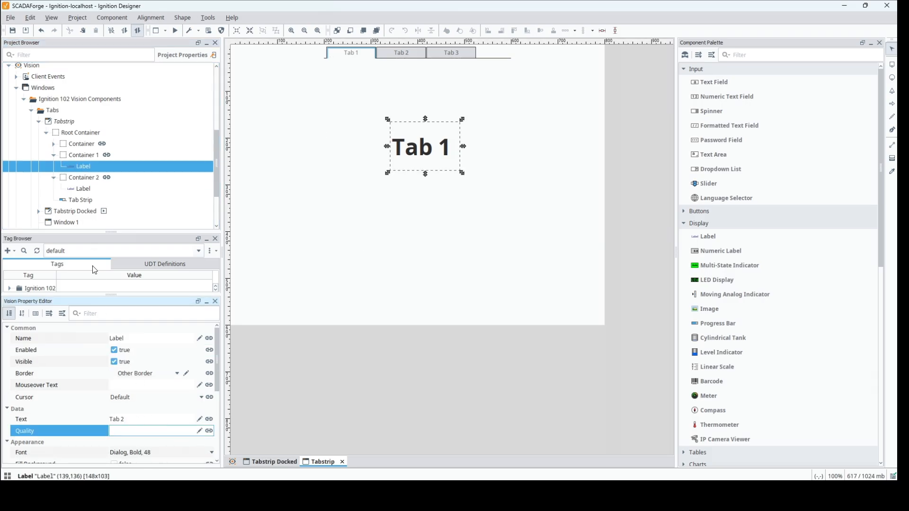
pyautogui.click(84, 189)
pyautogui.click(155, 421)
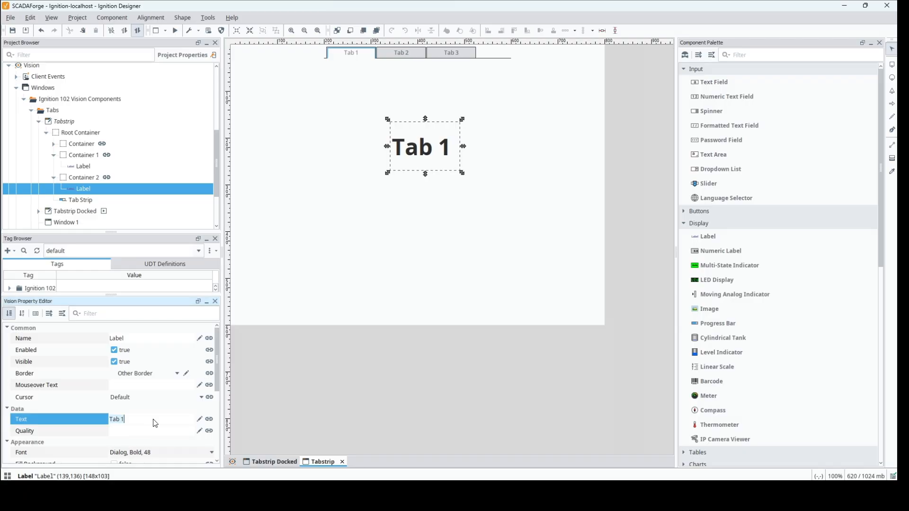
pyautogui.press('Return')
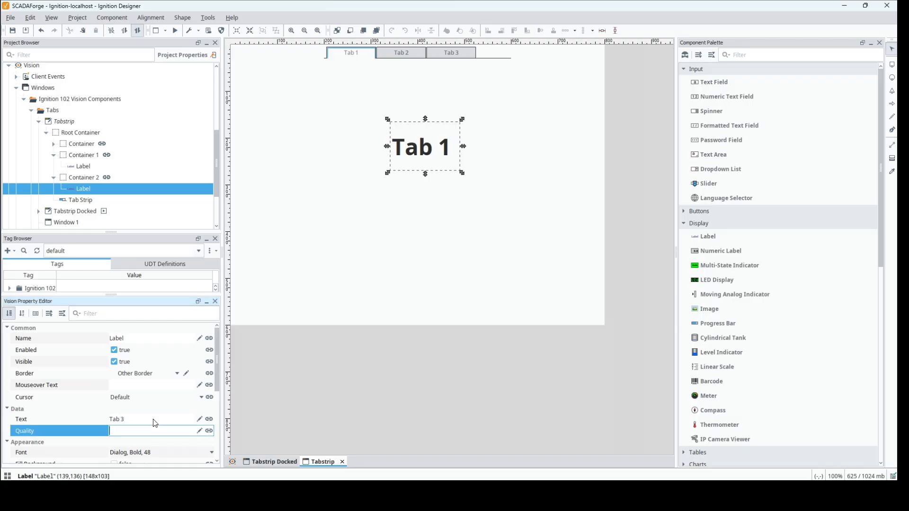
# Preview the window and switch the tab strip to Tab 2 and Tab 3 to test which container each one shows
pyautogui.click(175, 30)
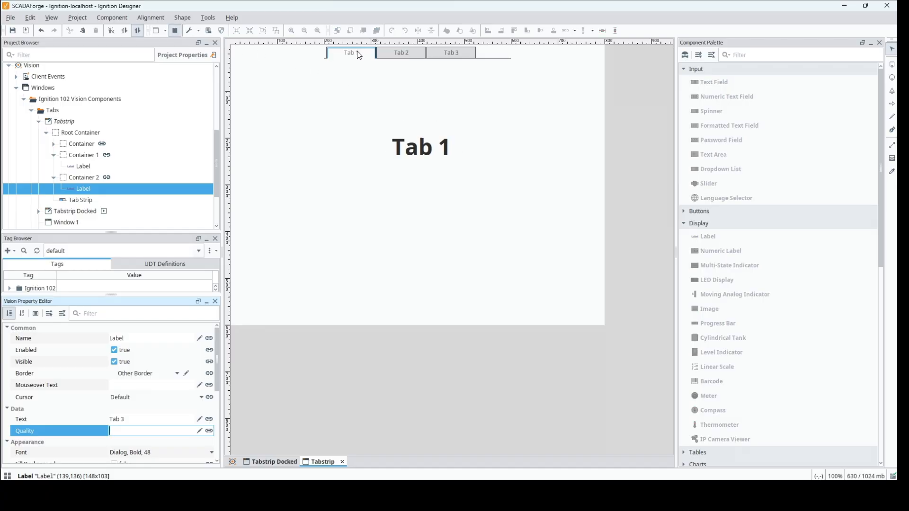
pyautogui.click(402, 54)
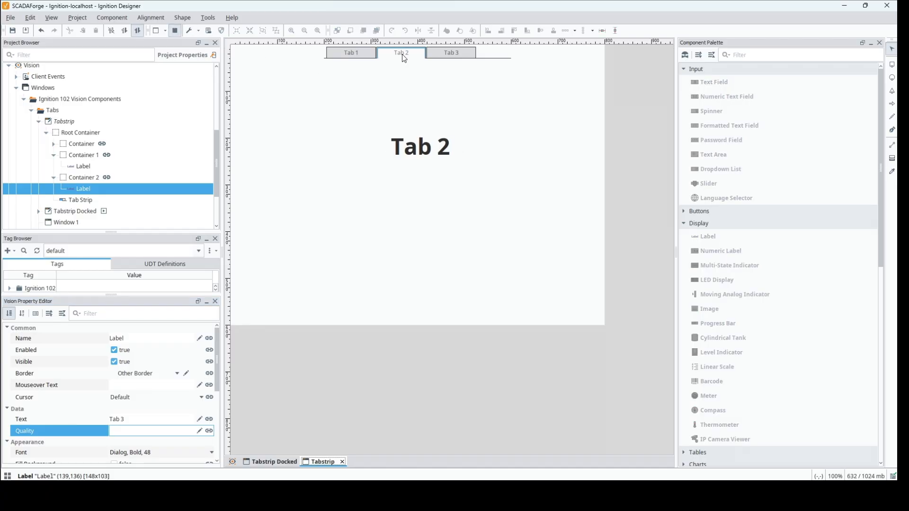
pyautogui.click(451, 55)
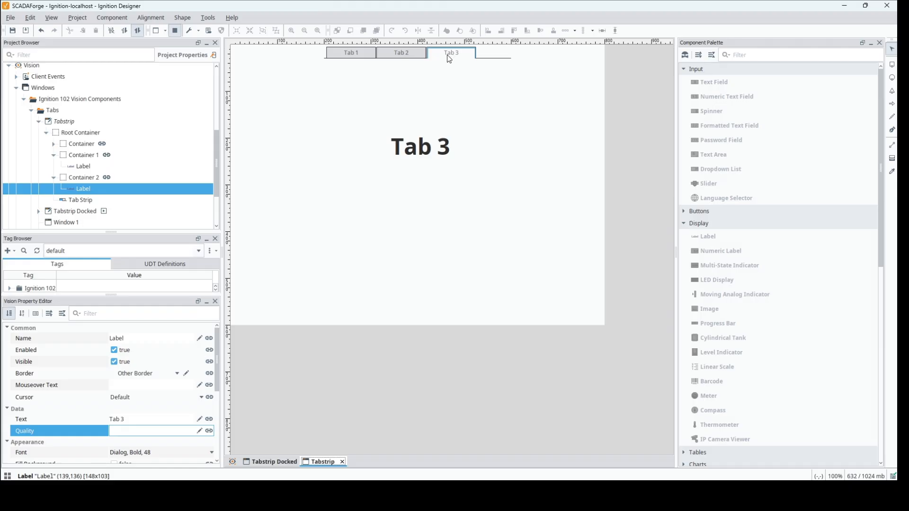
# Inspect the Visible property of Container 2, Container 1 and Container while the preview is running
pyautogui.click(78, 178)
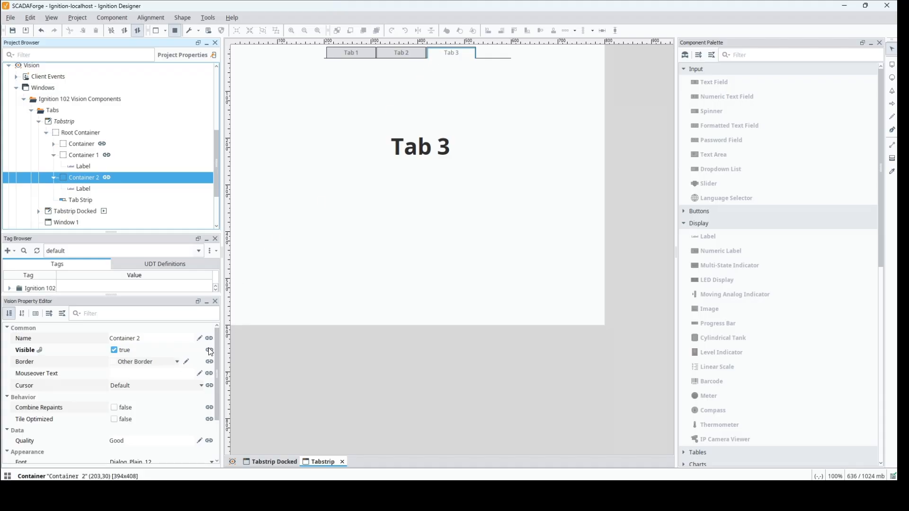
pyautogui.click(93, 157)
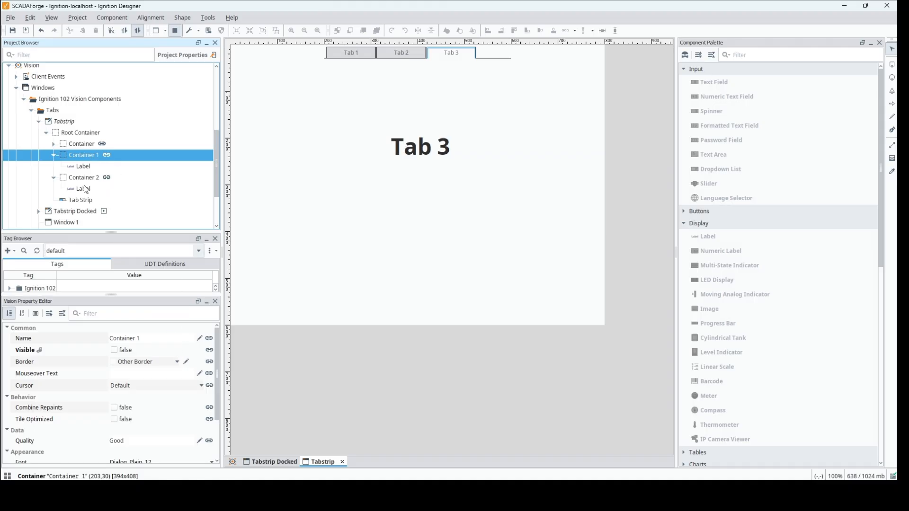
pyautogui.click(74, 143)
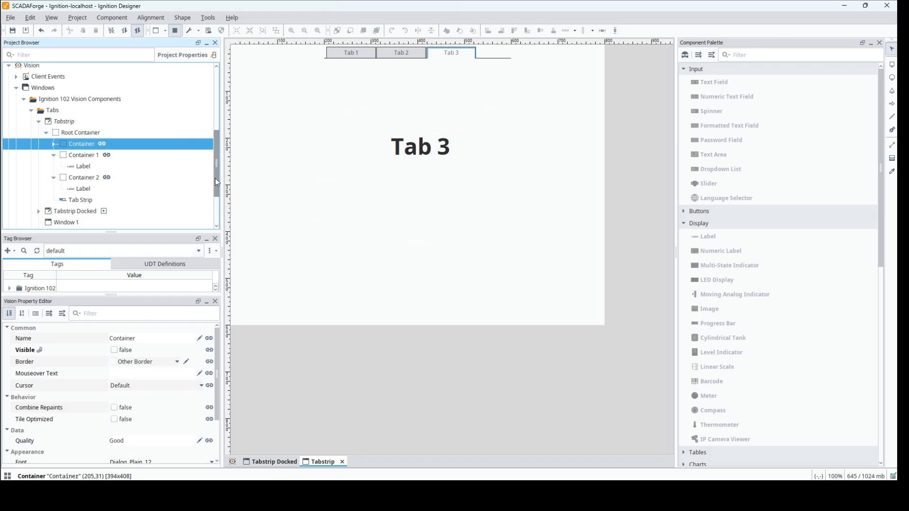
pyautogui.moveTo(215, 178)
pyautogui.mouseDown()
pyautogui.moveTo(218, 203)
pyautogui.moveTo(219, 169)
pyautogui.mouseUp()
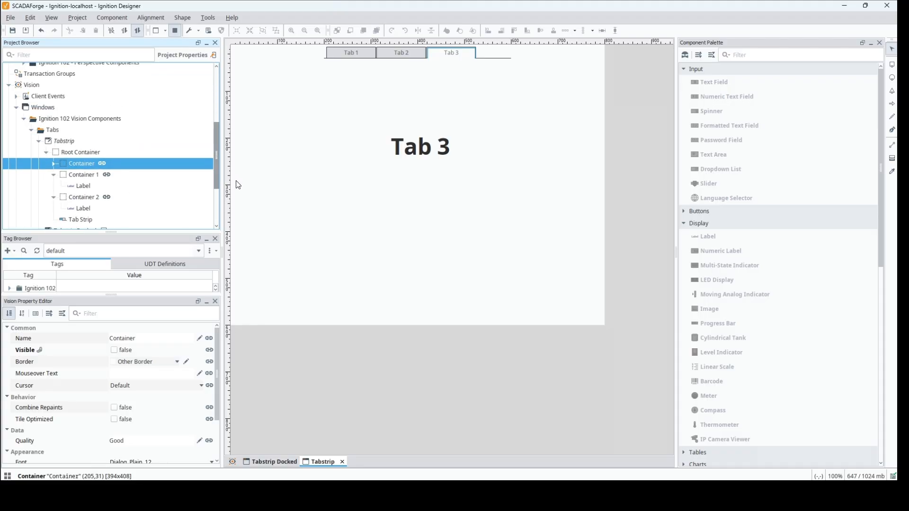